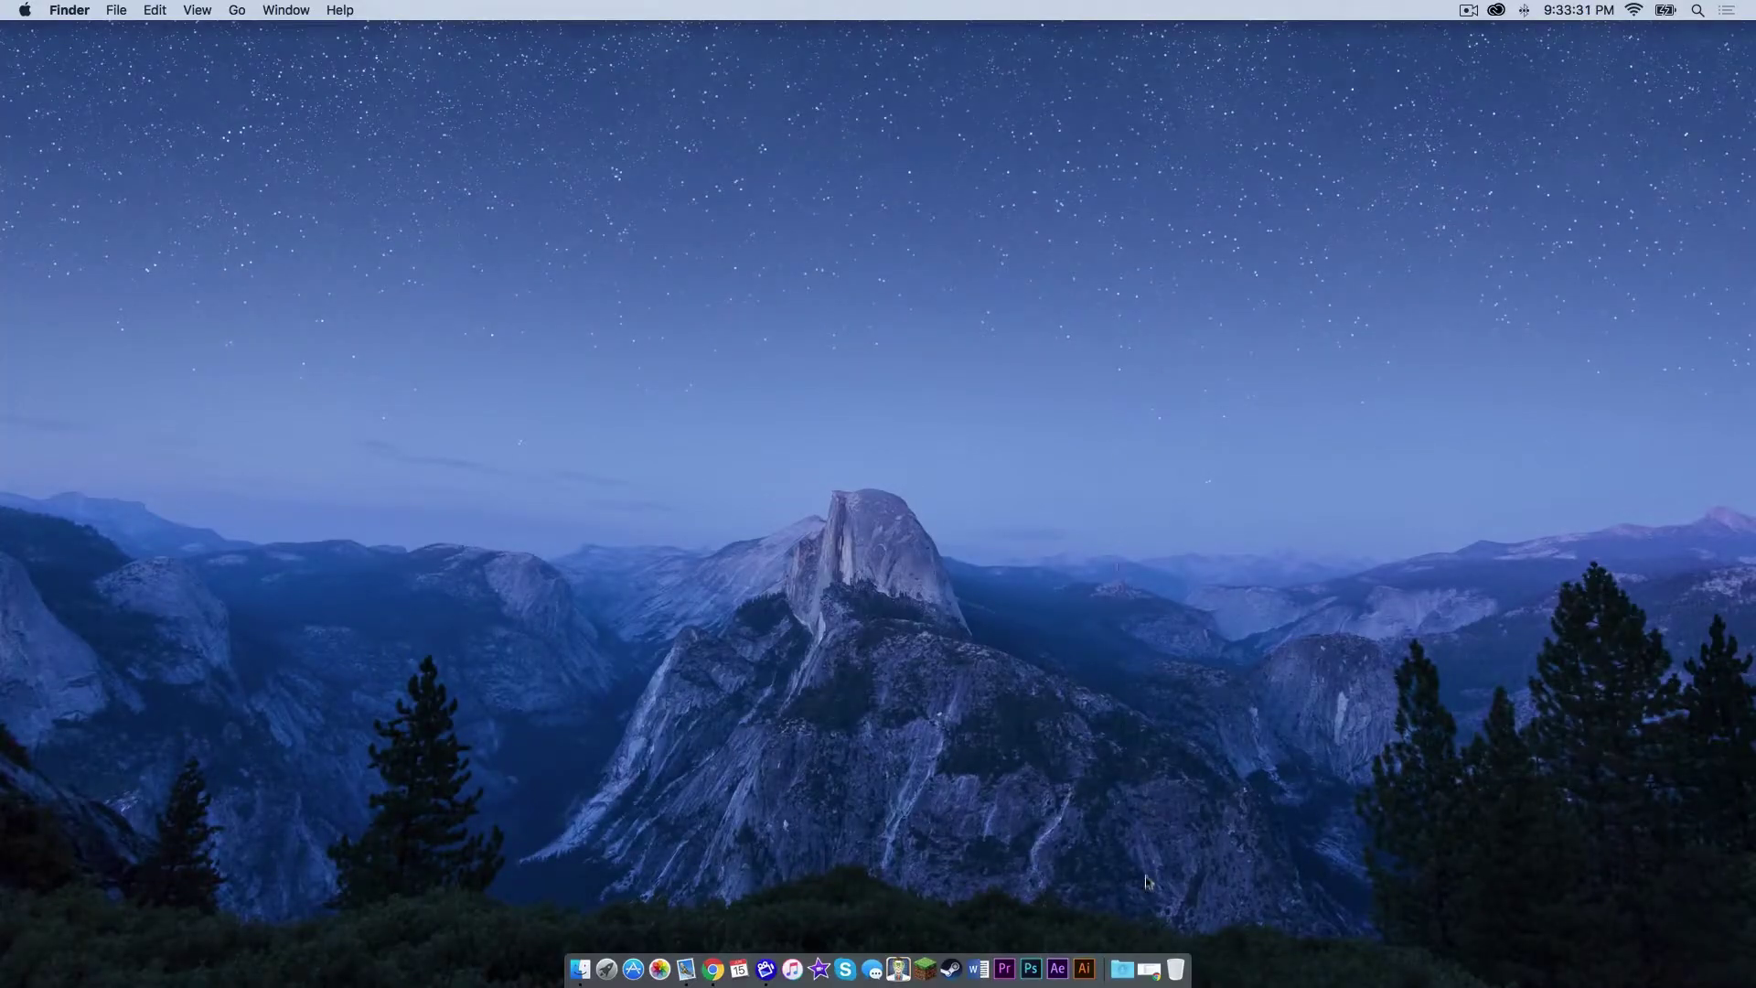
# Bring Chrome back and pick out the OptiFine 1.10 HD U B6 row under the Minecraft 1.10 heading.
pyautogui.click(1148, 962)
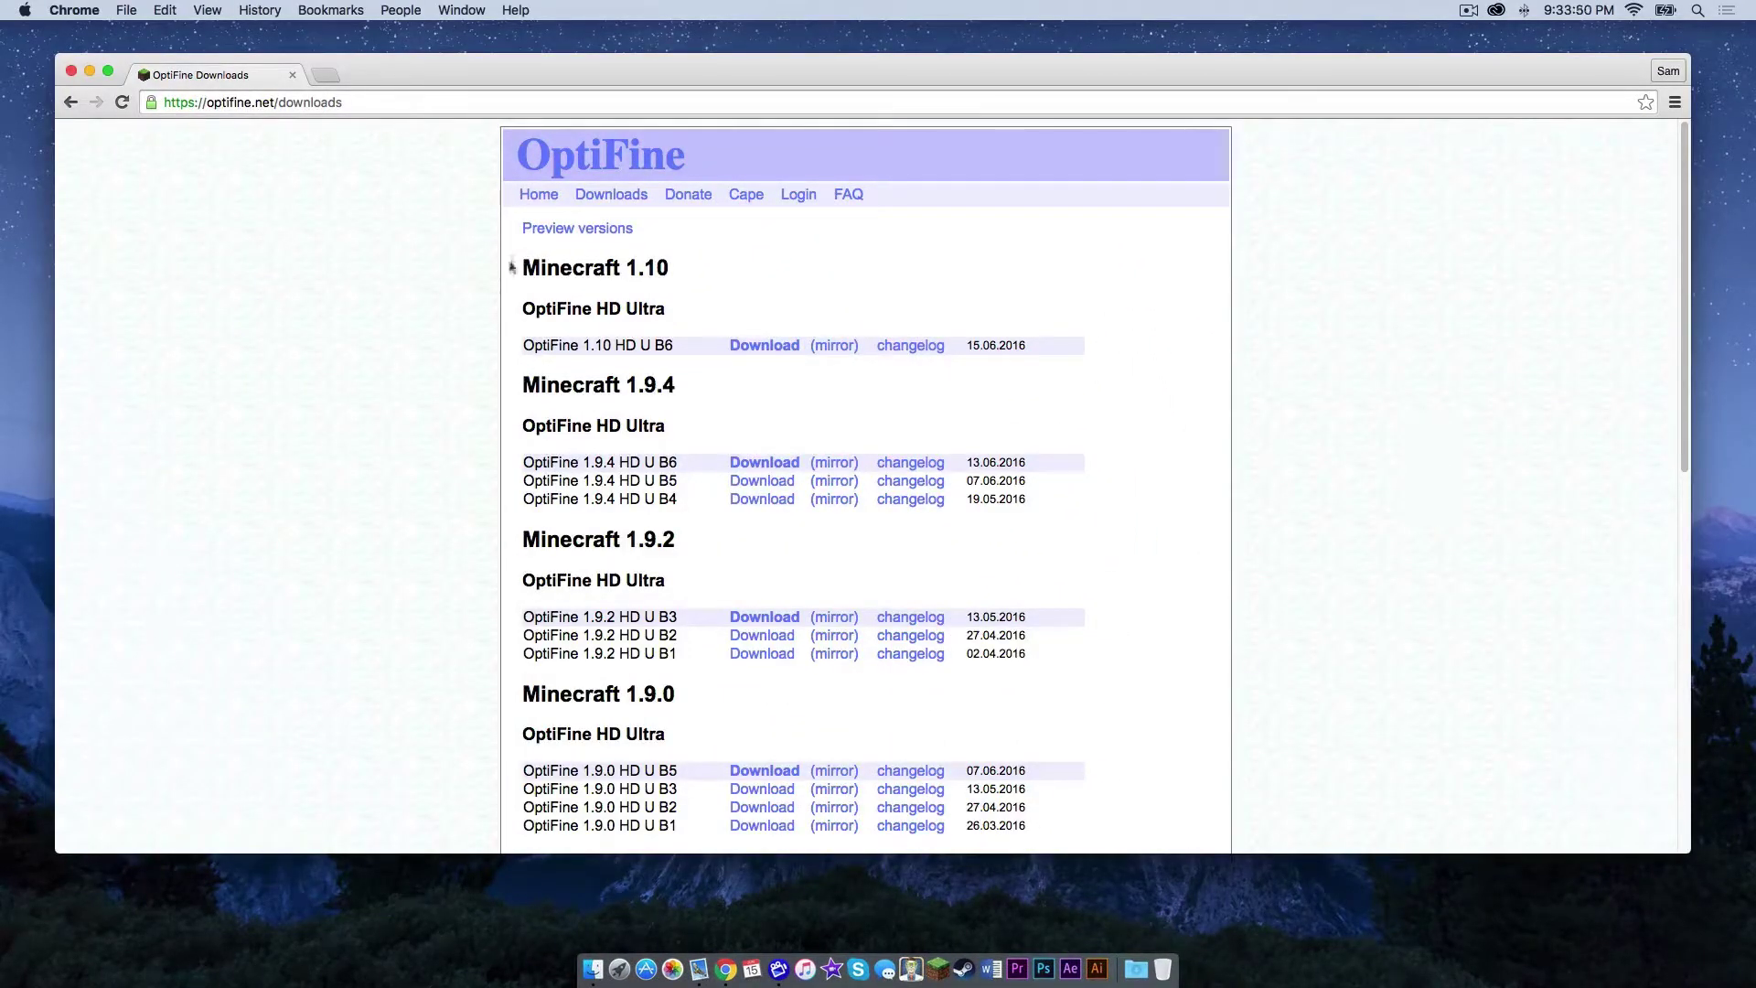
pyautogui.moveTo(523, 266); pyautogui.dragTo(668, 266)
pyautogui.click(665, 264)
pyautogui.moveTo(525, 345); pyautogui.dragTo(635, 341)
pyautogui.click(635, 341)
pyautogui.moveTo(533, 462); pyautogui.dragTo(672, 462)
pyautogui.click(672, 461)
pyautogui.moveTo(523, 345); pyautogui.dragTo(640, 342)
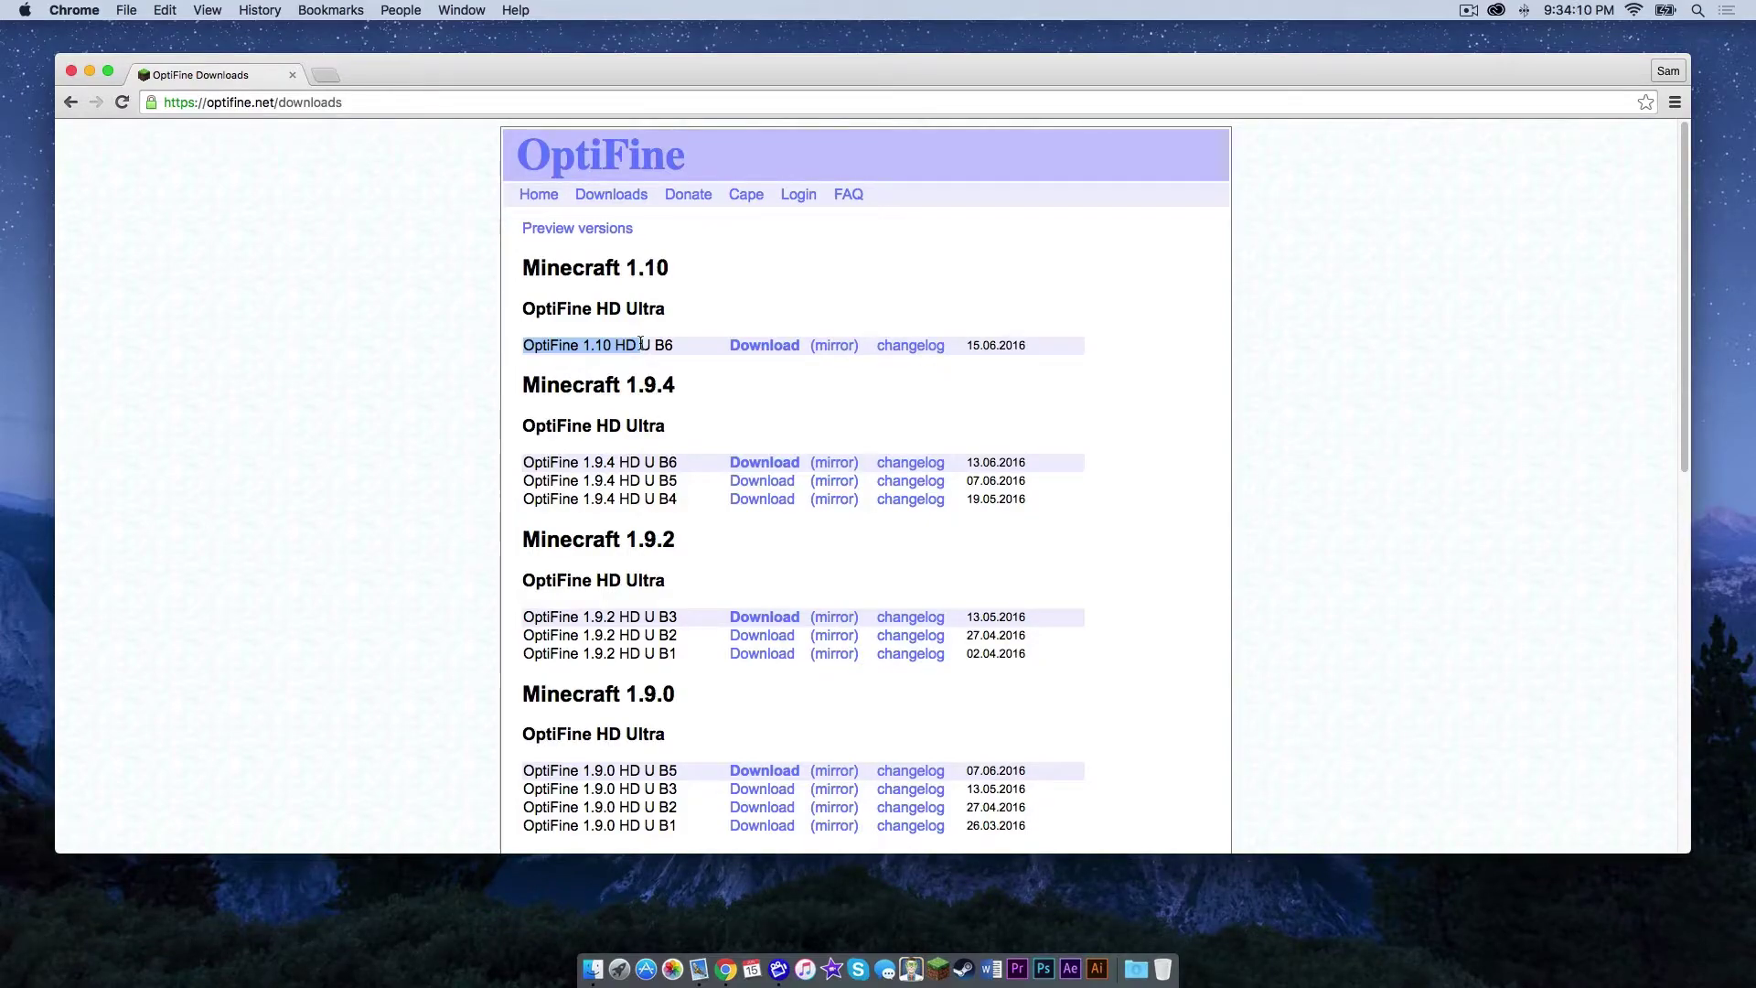
pyautogui.click(640, 343)
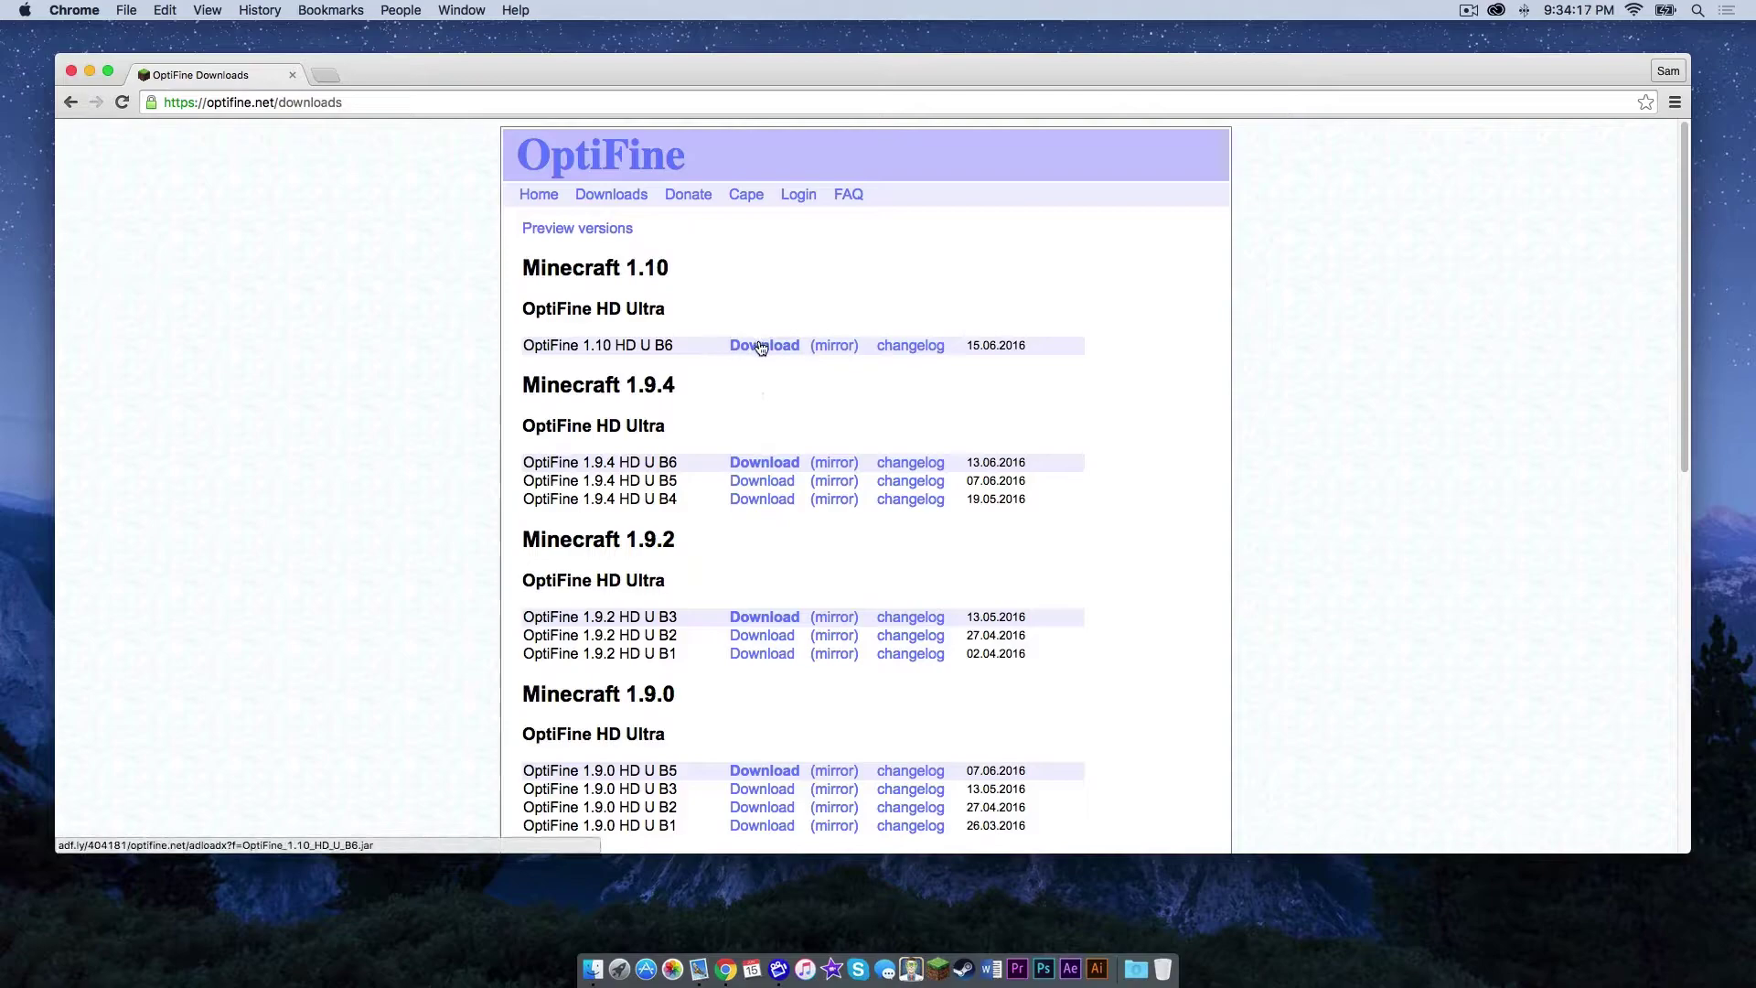
# Download OptiFine_1.10_HD_U_B6.jar from the 1.10 mirror page and keep it despite the warning.
pyautogui.click(843, 347)
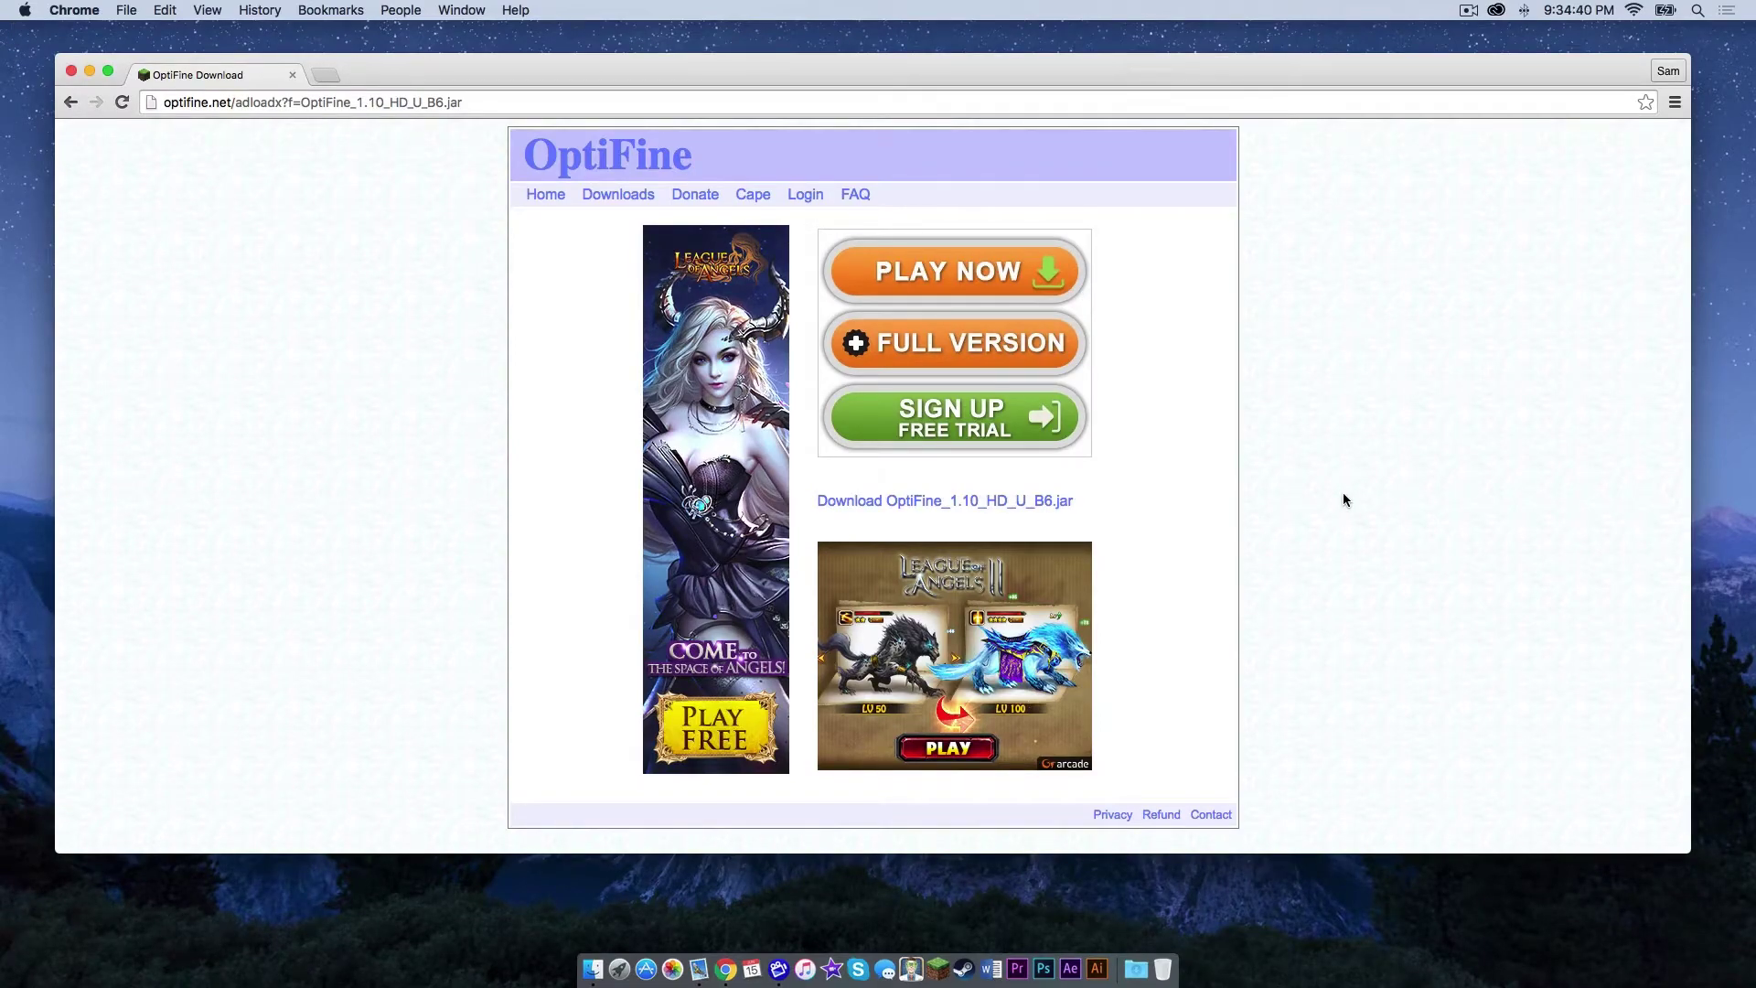
pyautogui.click(901, 510)
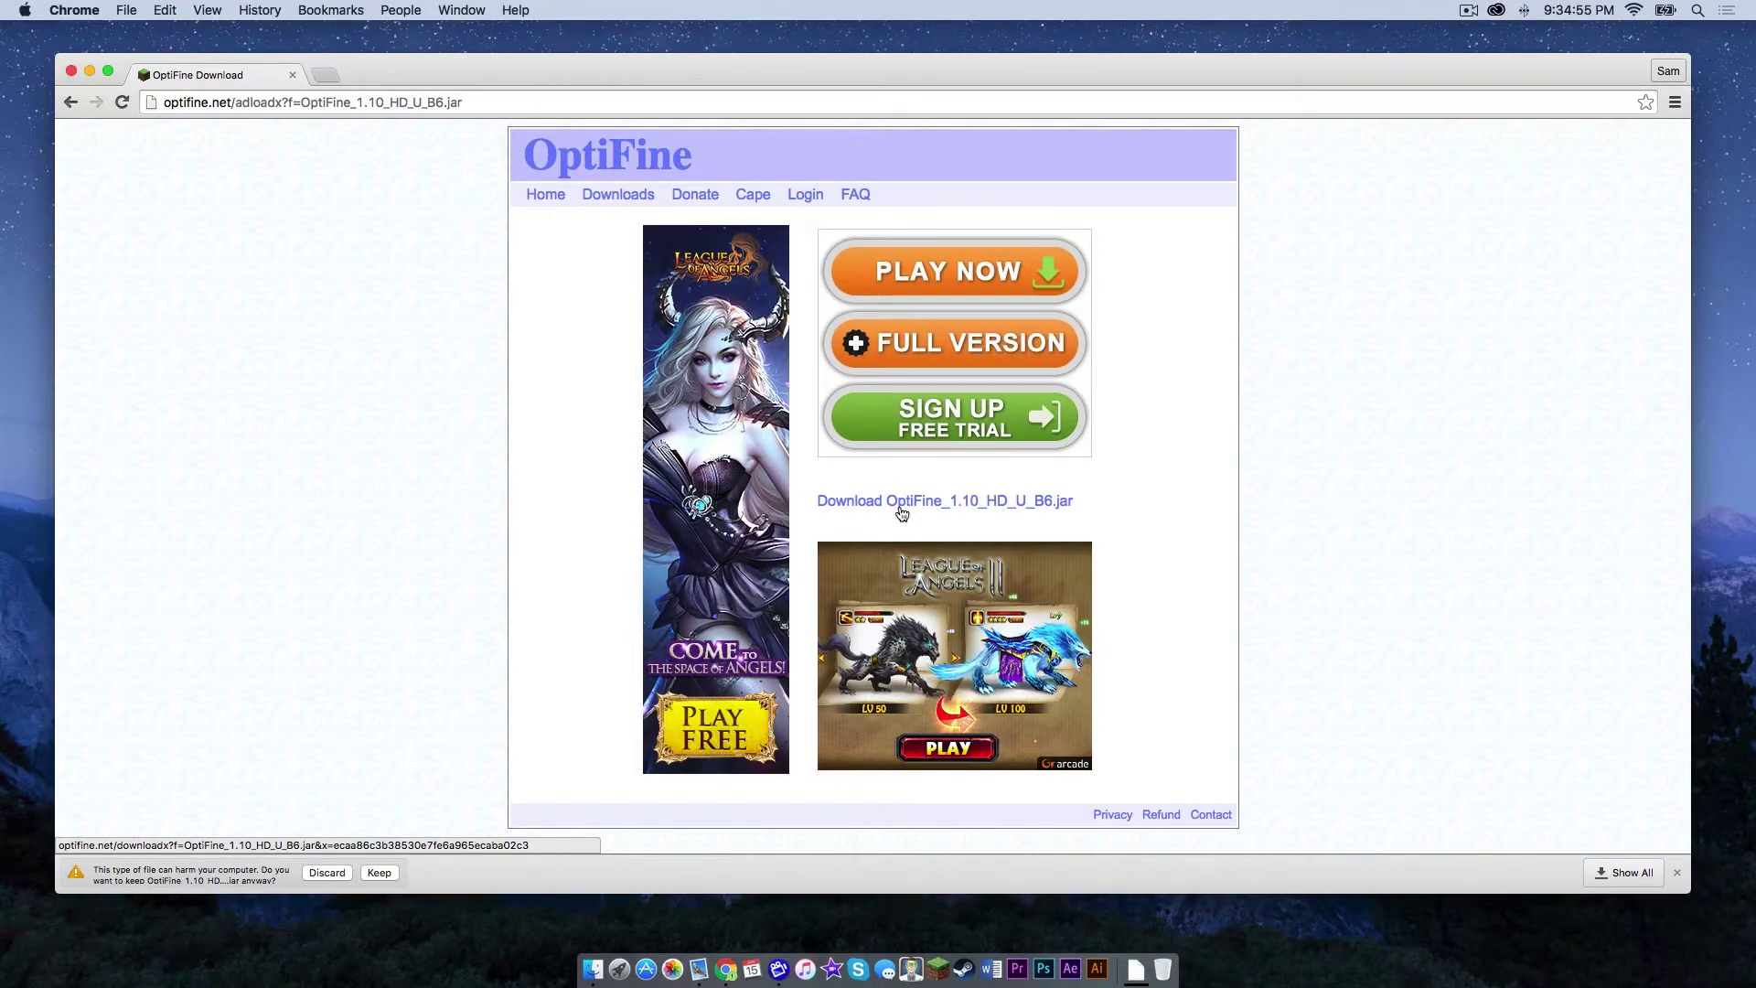
pyautogui.click(379, 872)
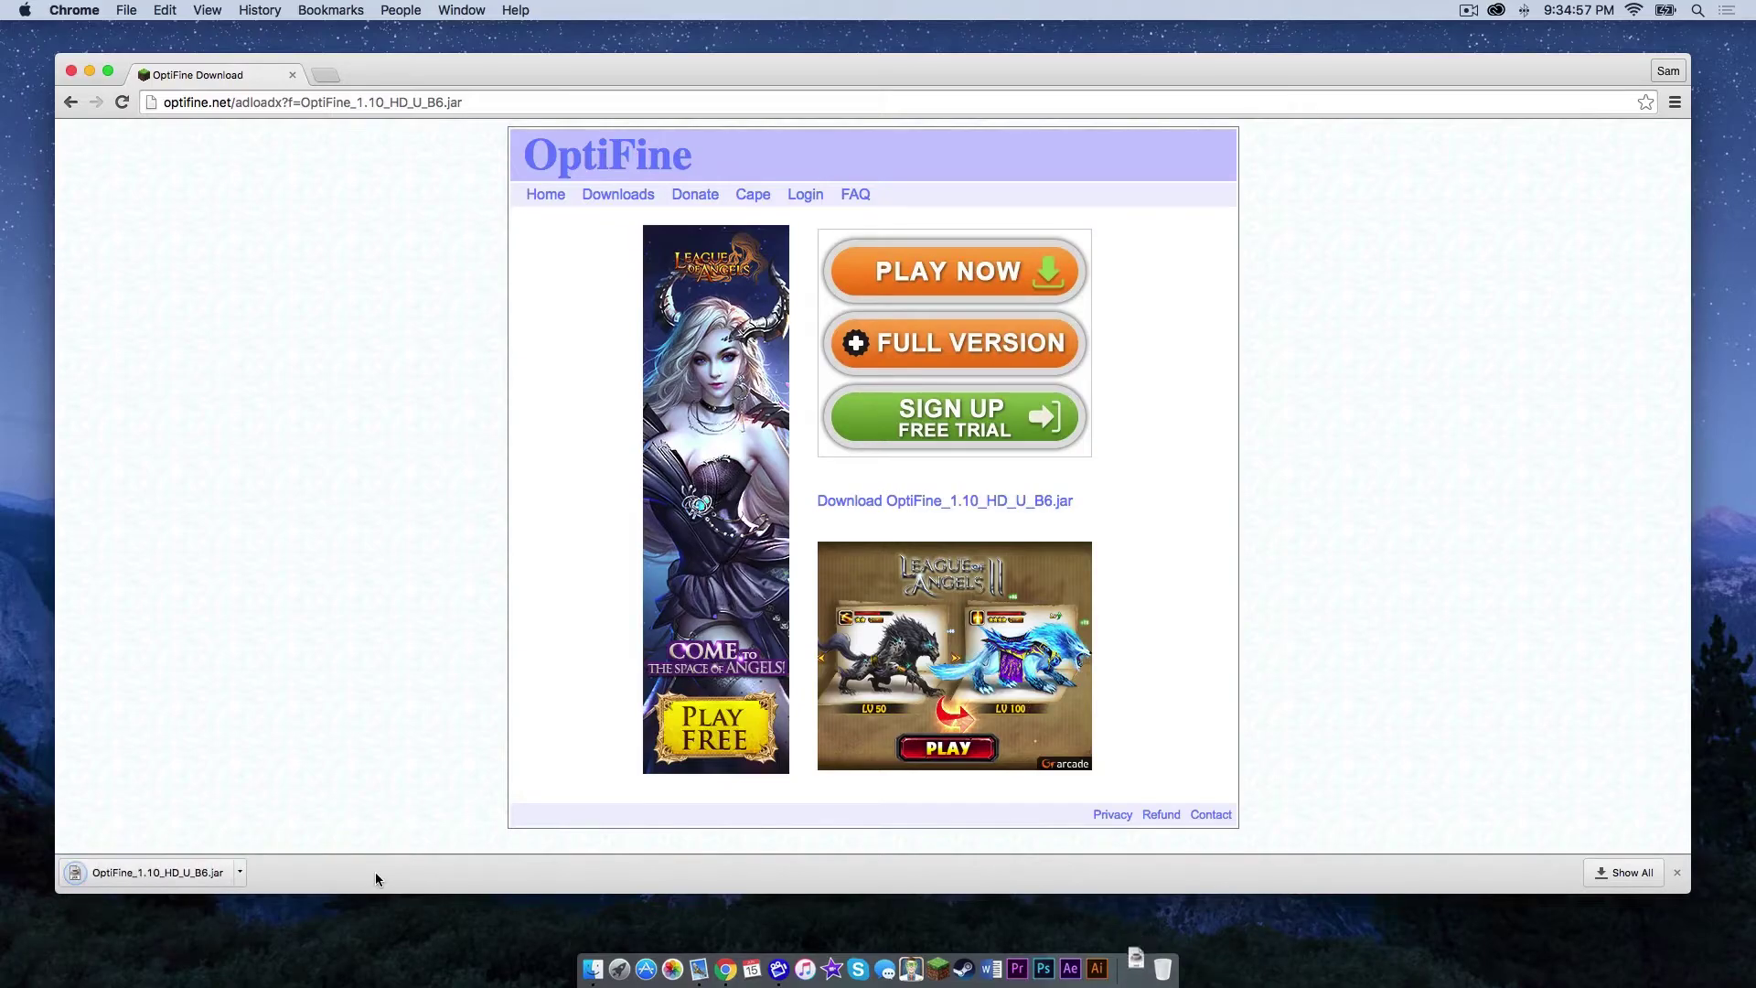
# Quit Chrome and move the downloaded OptiFine jar from Downloads onto the desktop.
pyautogui.press('super+q')
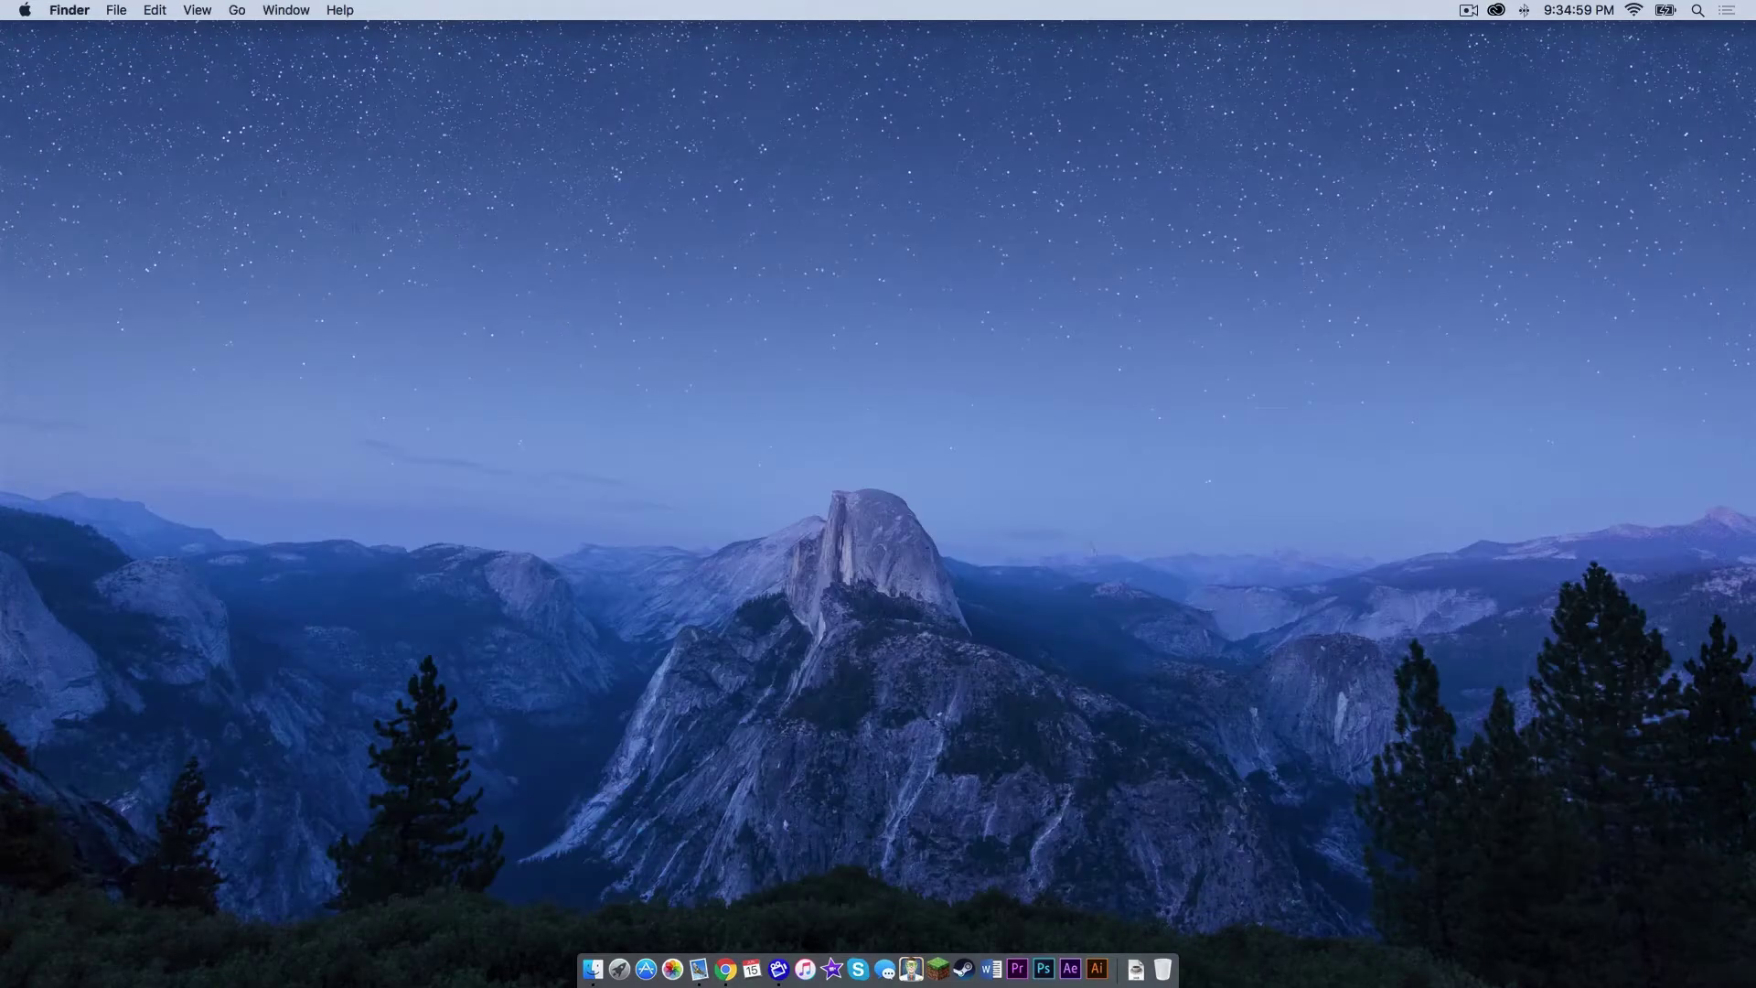
pyautogui.click(1136, 968)
pyautogui.moveTo(1150, 870); pyautogui.dragTo(1509, 211)
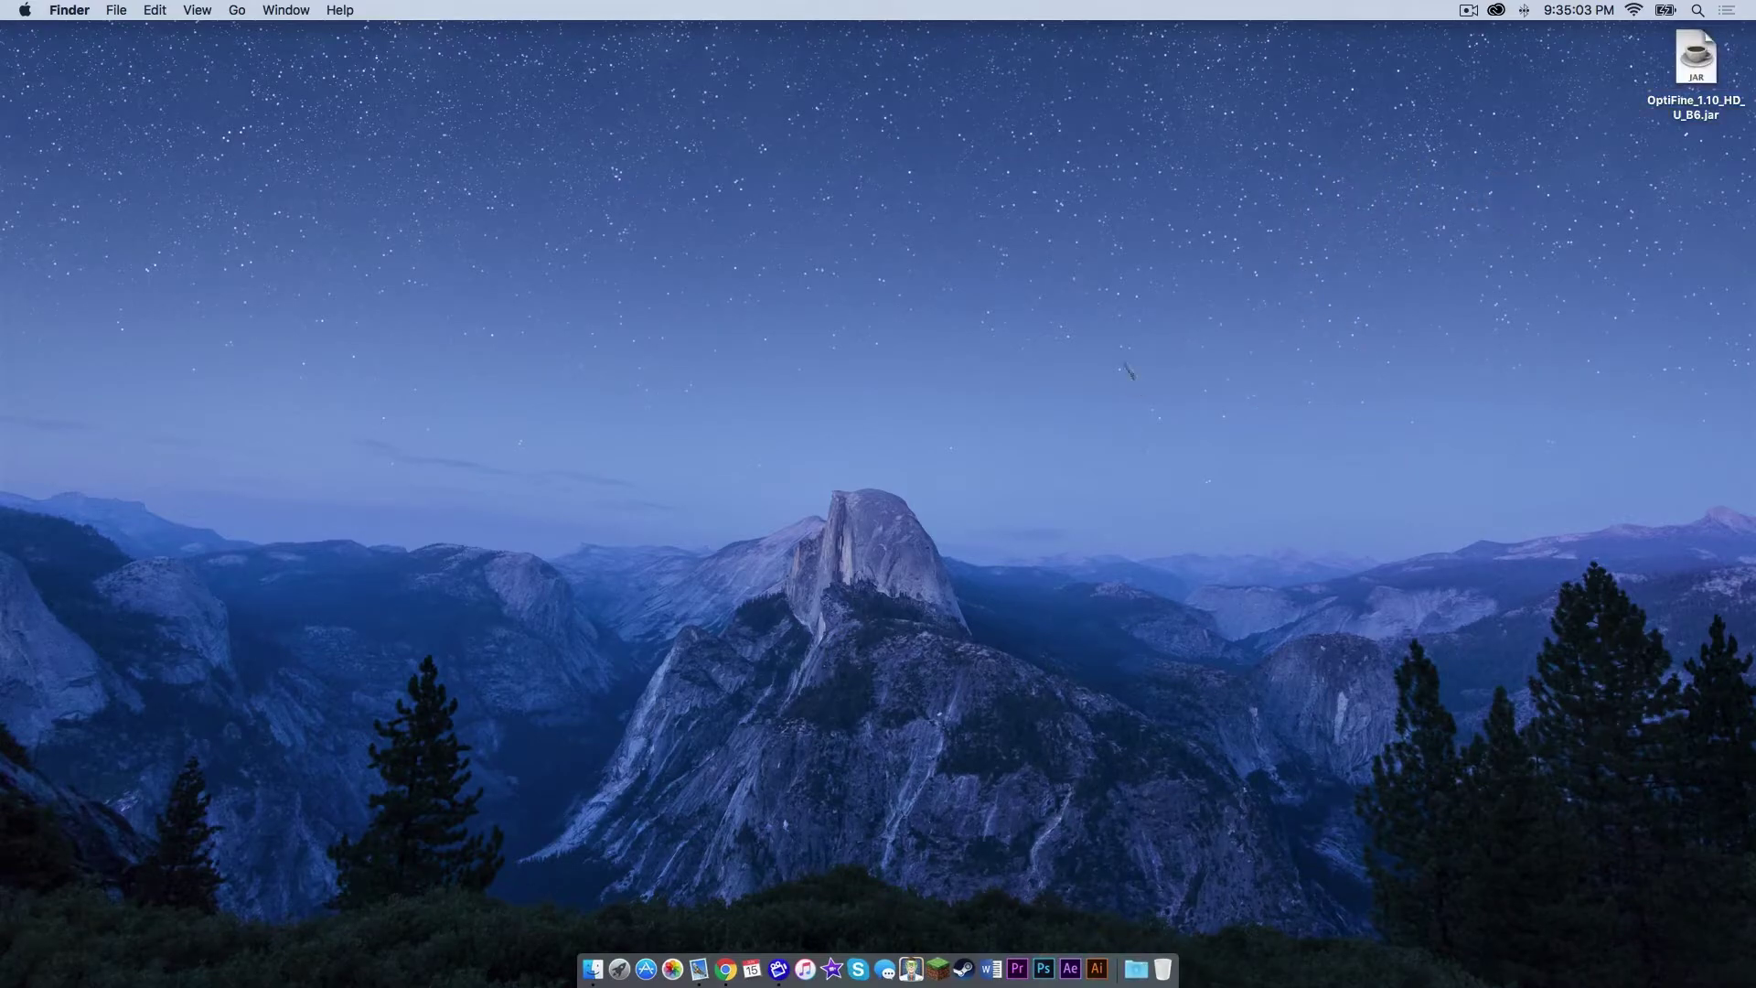
# In Minecraft Launcher, create and save a new profile named 1.10 using release 1.10.
pyautogui.click(940, 965)
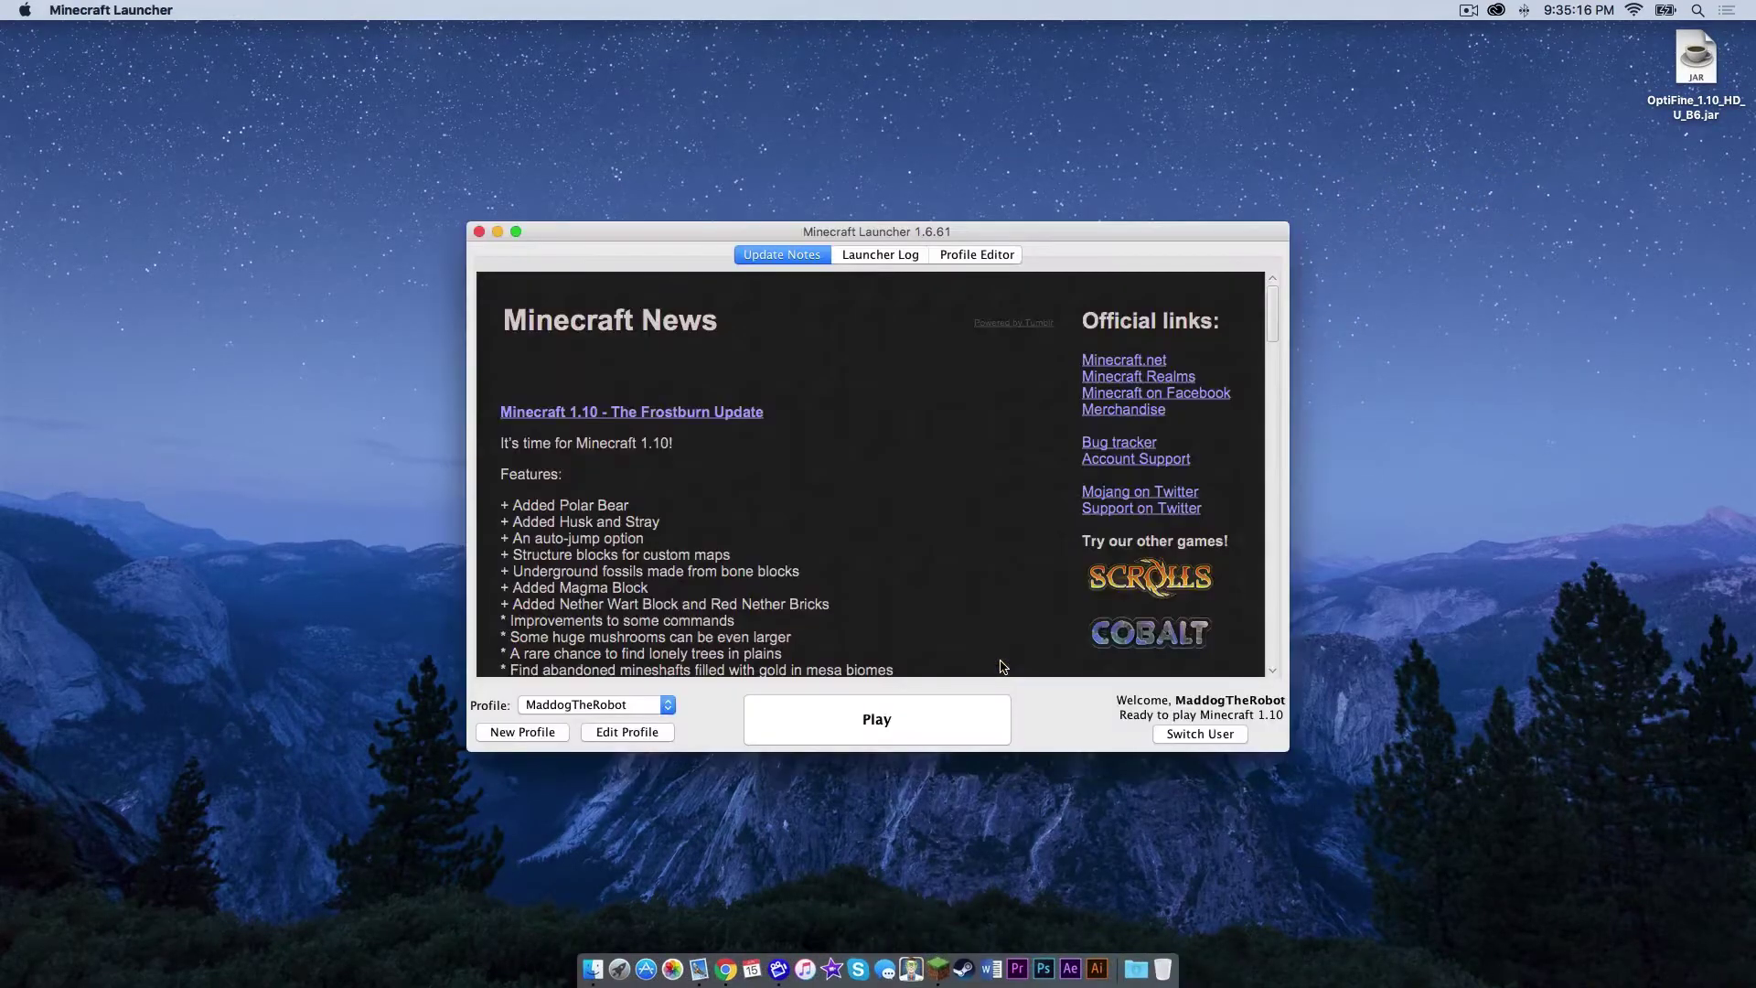
pyautogui.click(547, 734)
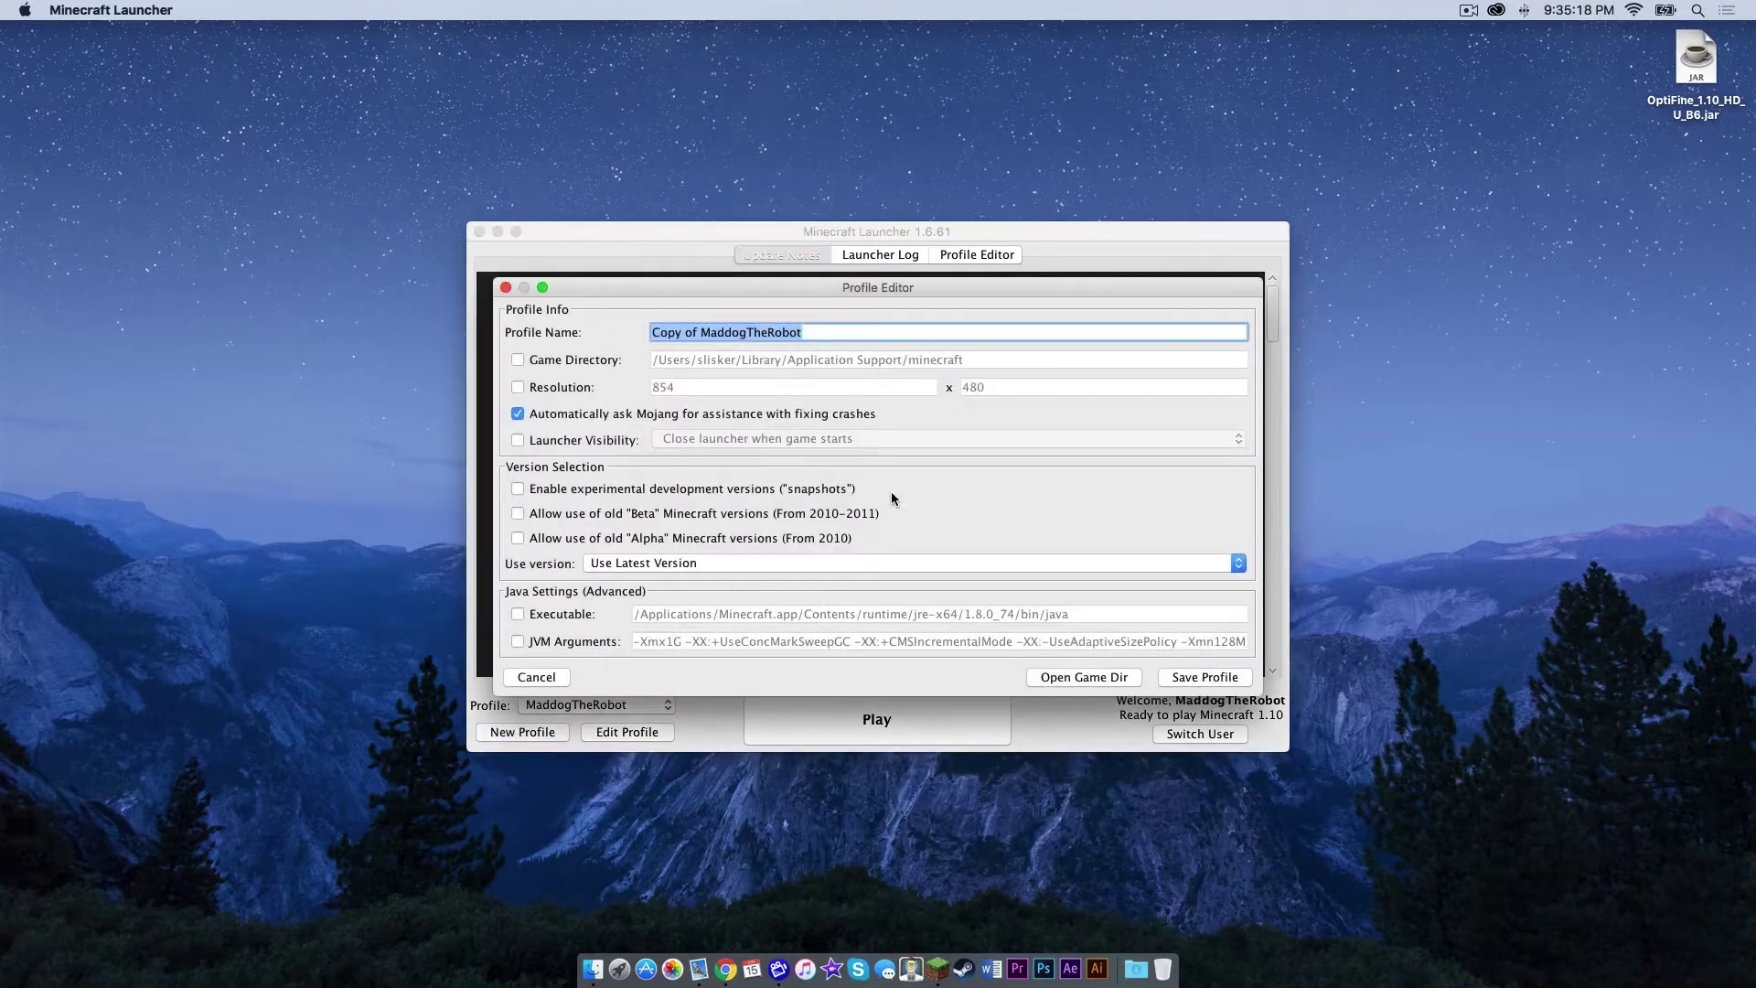
pyautogui.write('1.10')
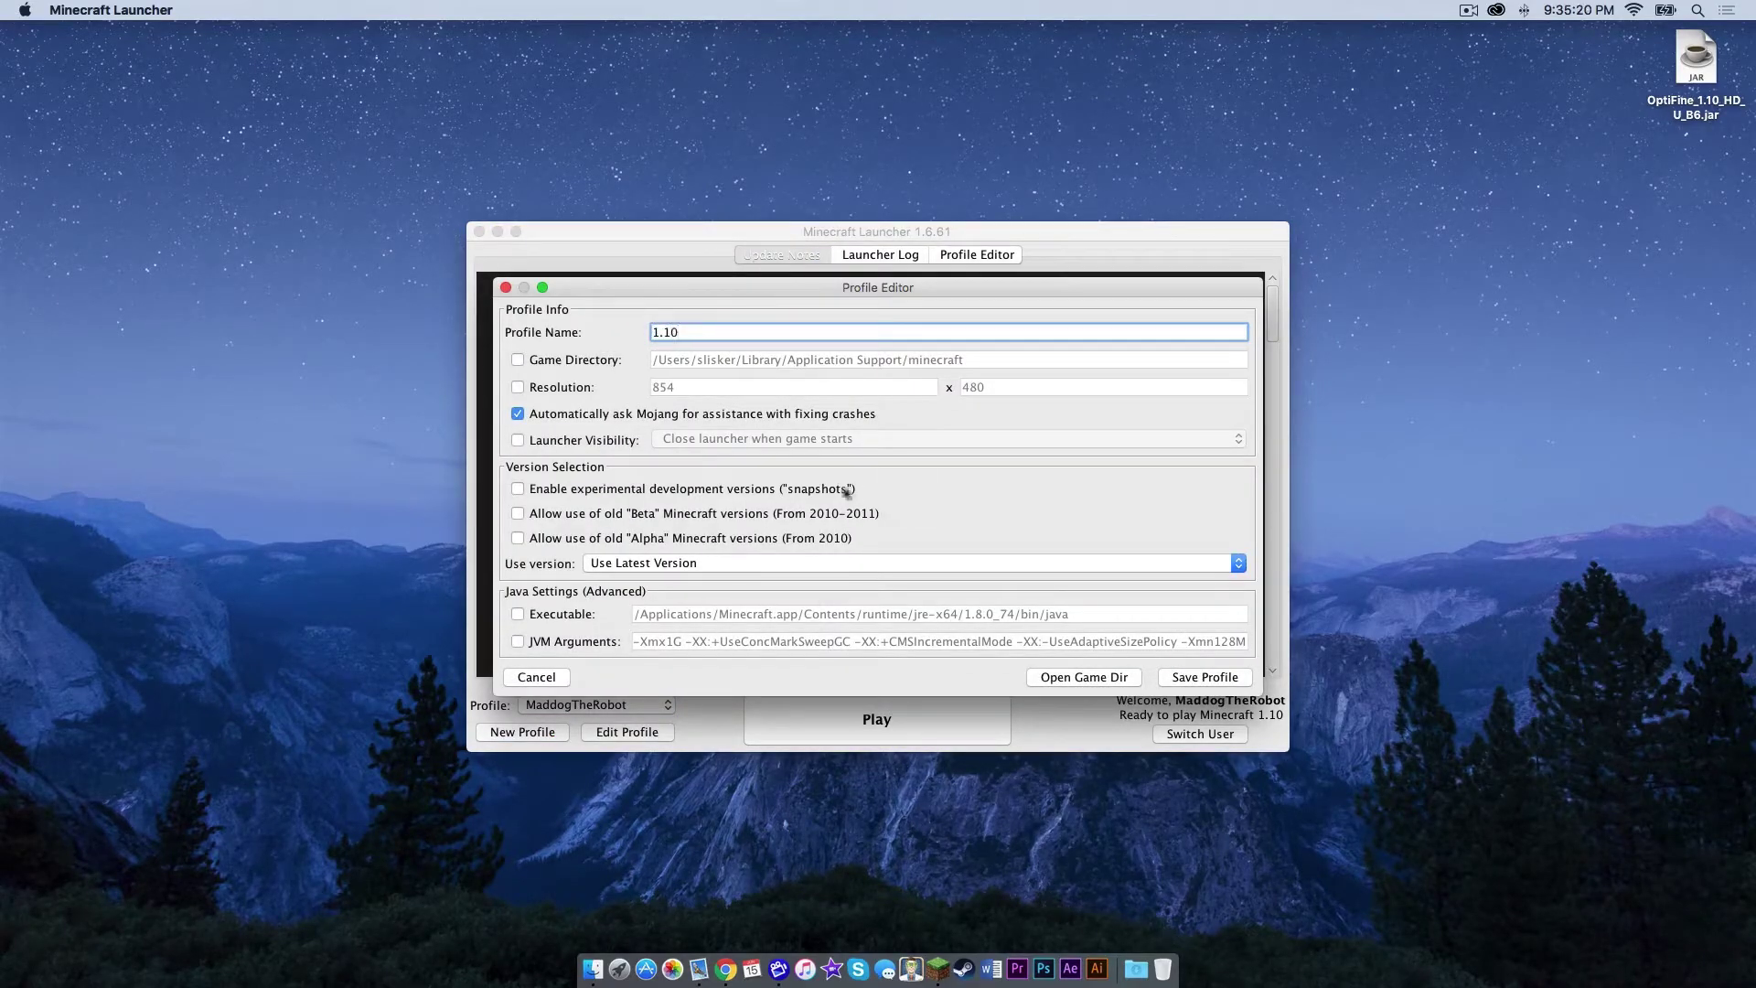
pyautogui.click(653, 563)
pyautogui.click(652, 590)
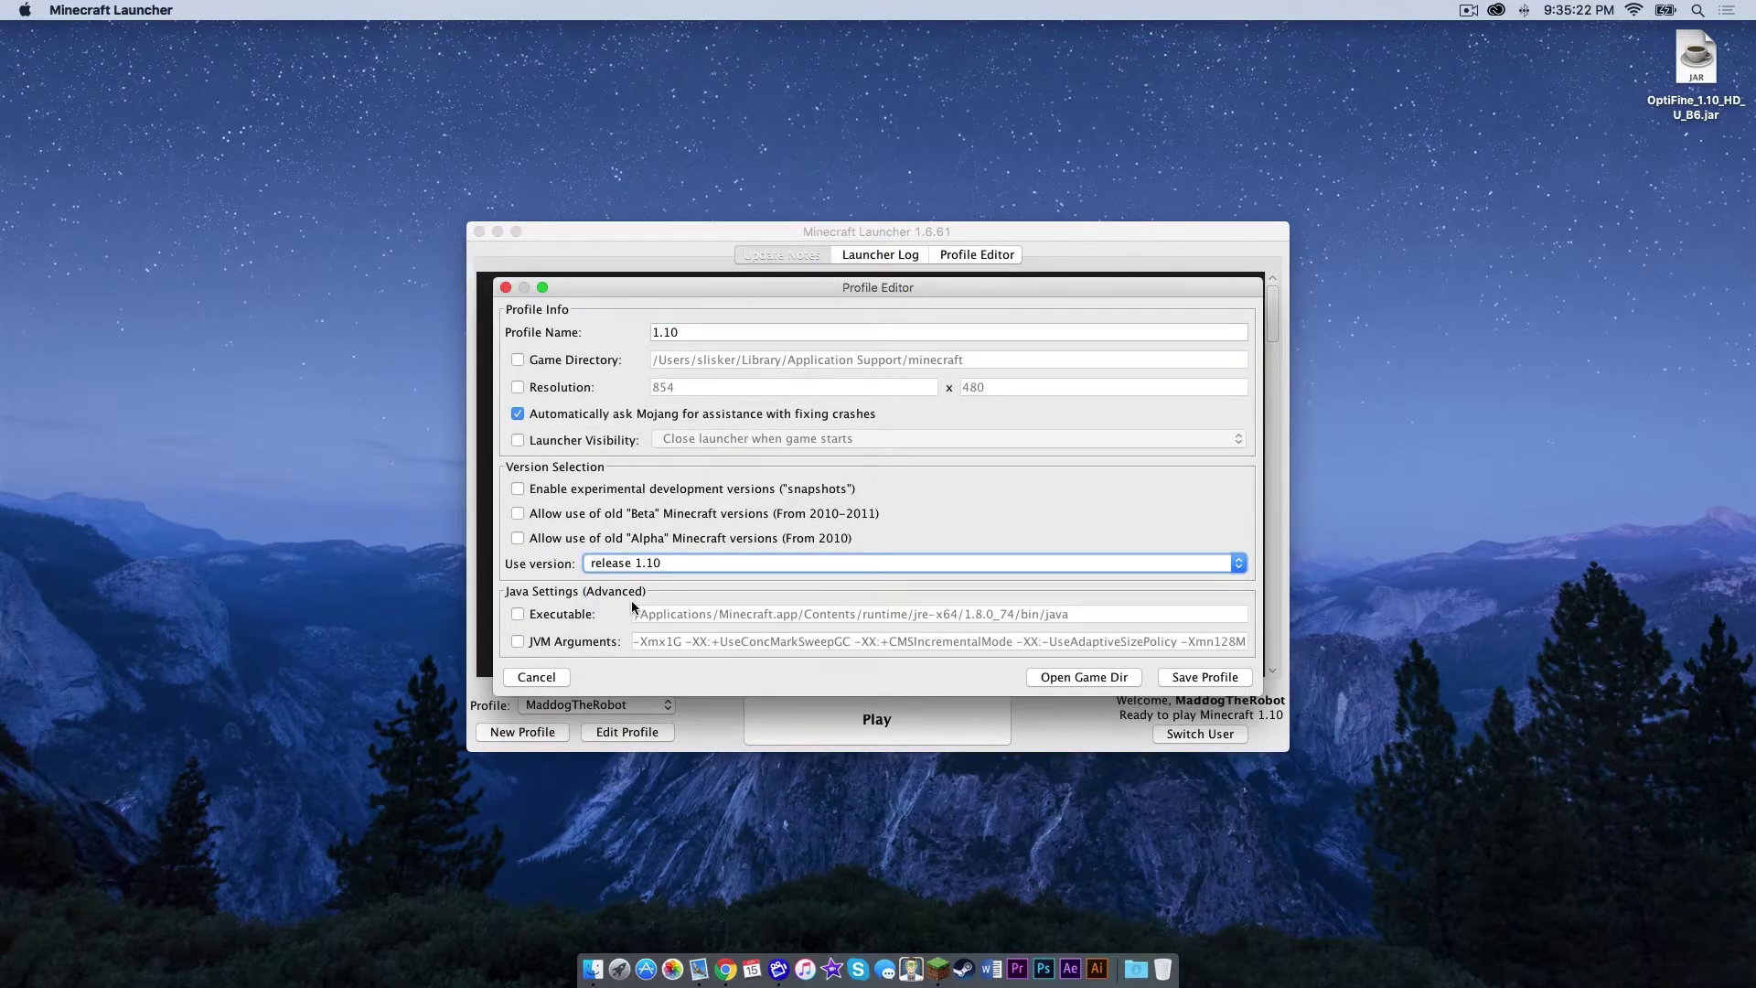
pyautogui.click(1204, 677)
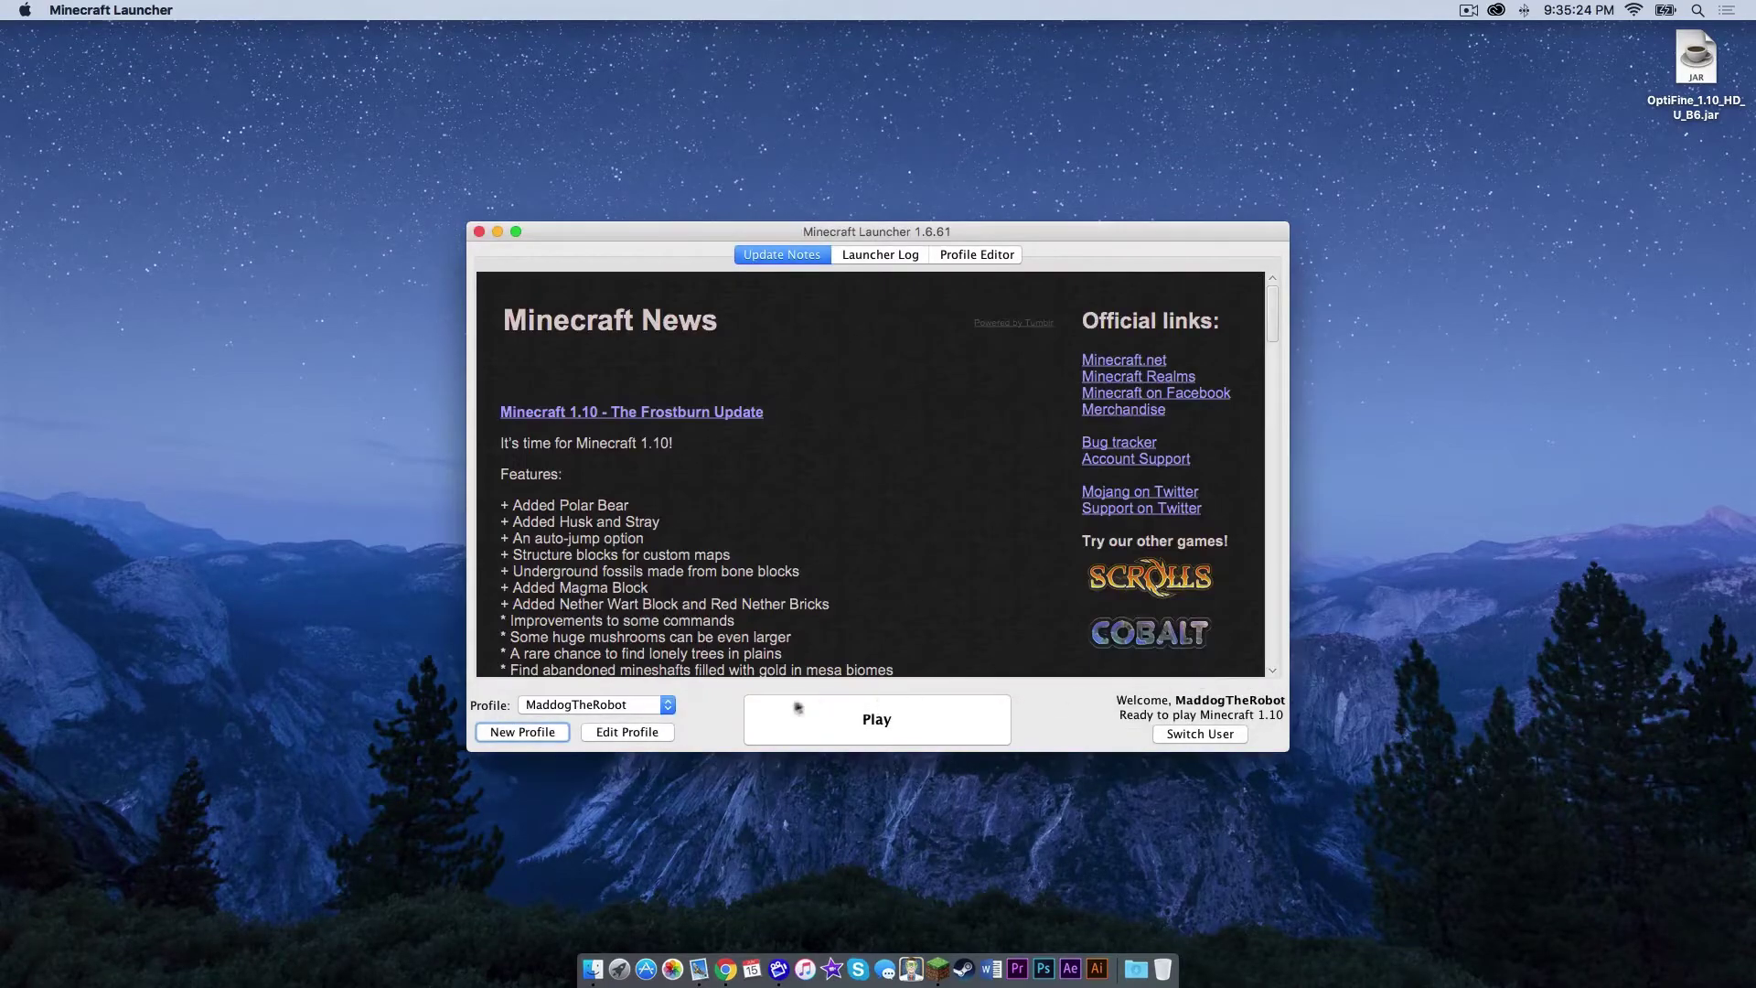
# Select the 1.10 profile, launch the game once, then quit it.
pyautogui.click(653, 705)
pyautogui.click(585, 687)
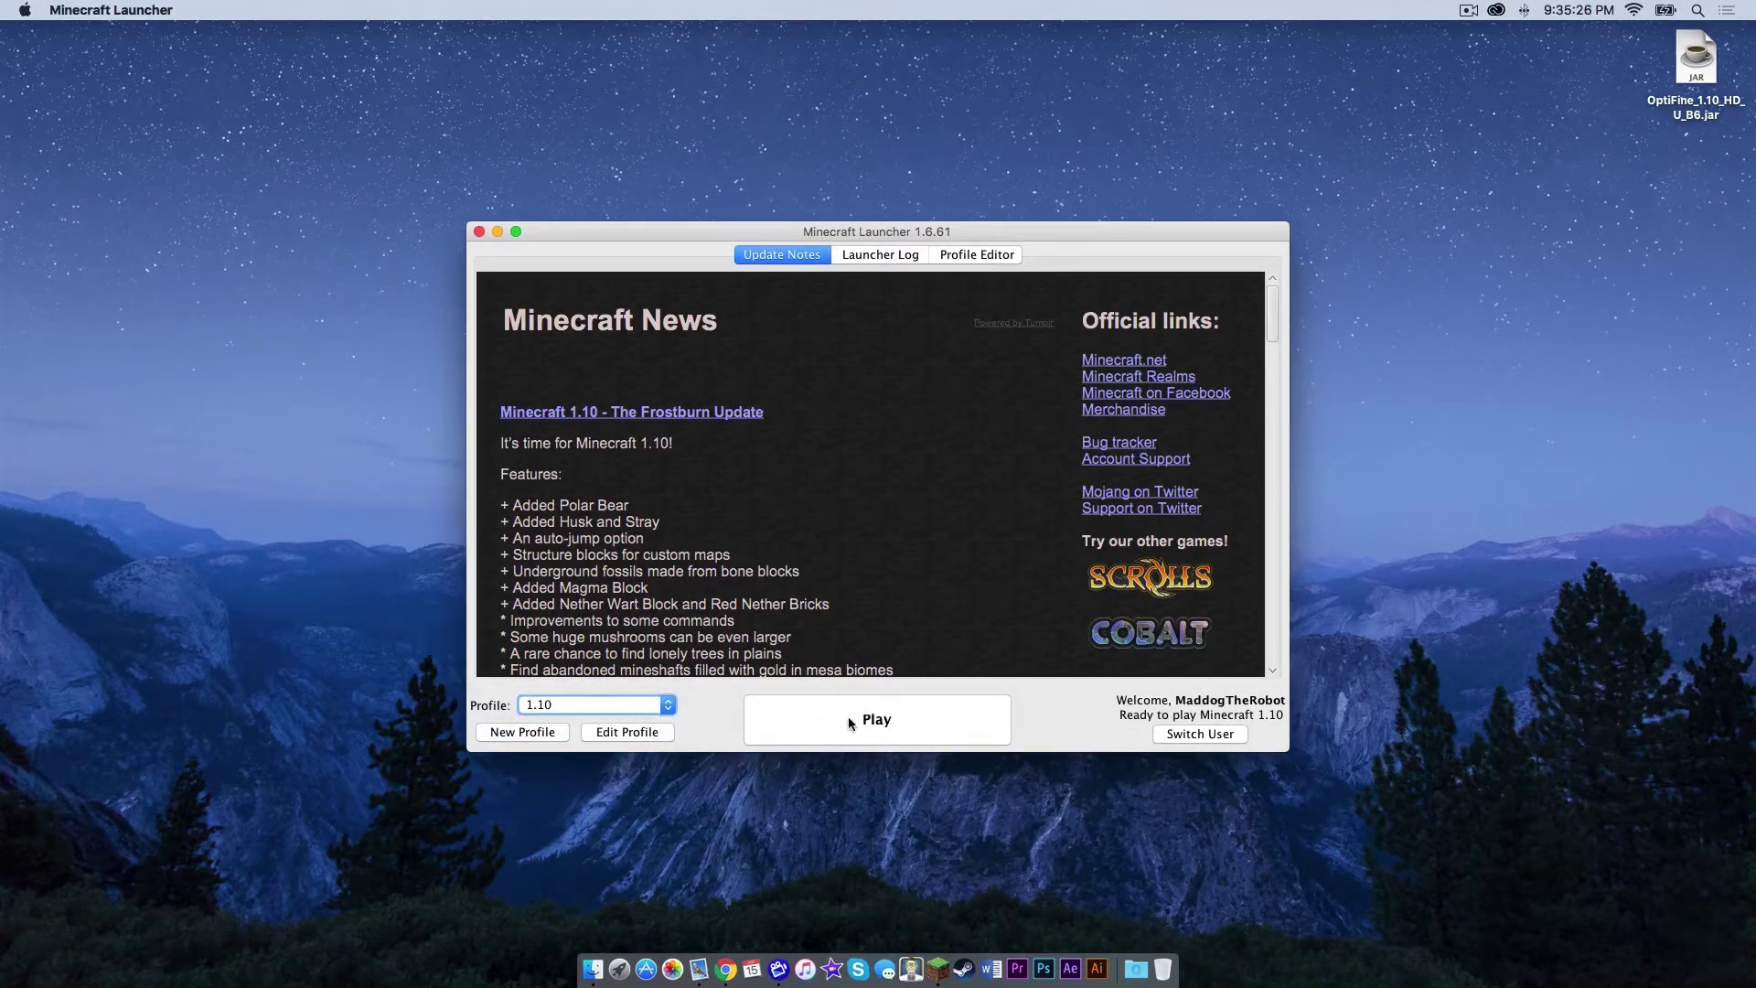
pyautogui.click(848, 719)
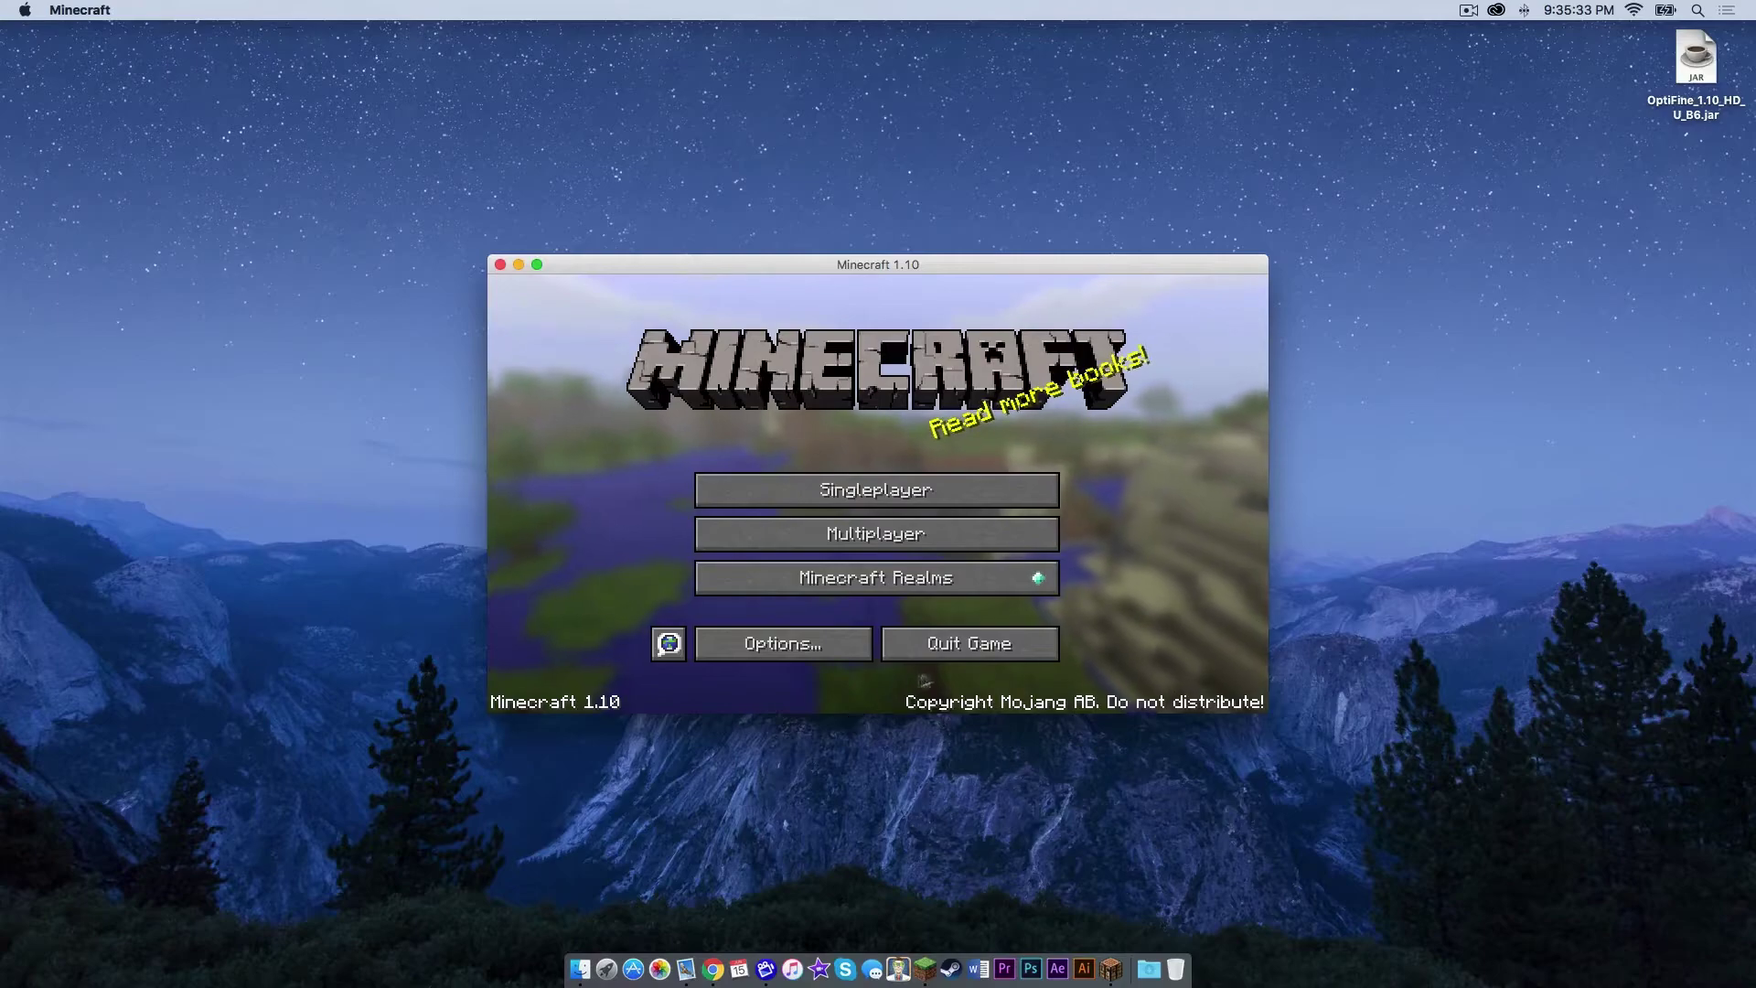
pyautogui.click(957, 657)
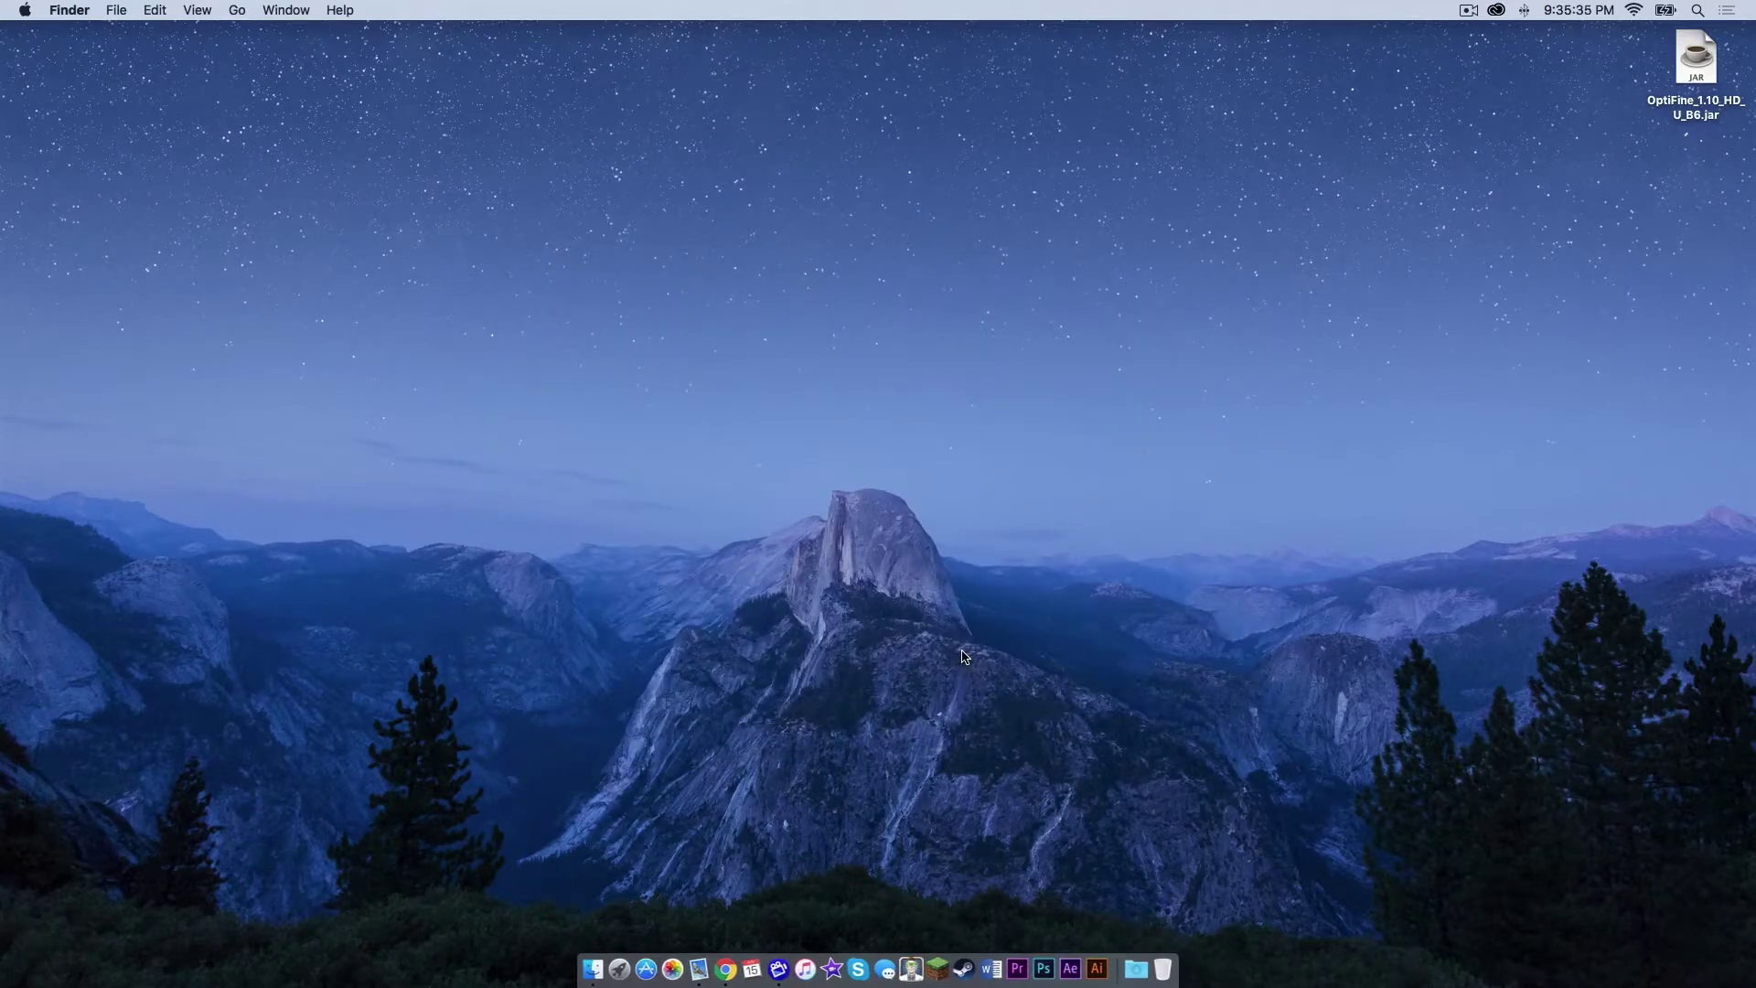
# Open the OptiFine jar from the desktop, allow it to run, and install OptiFine into Minecraft.
pyautogui.doubleClick(1702, 67)
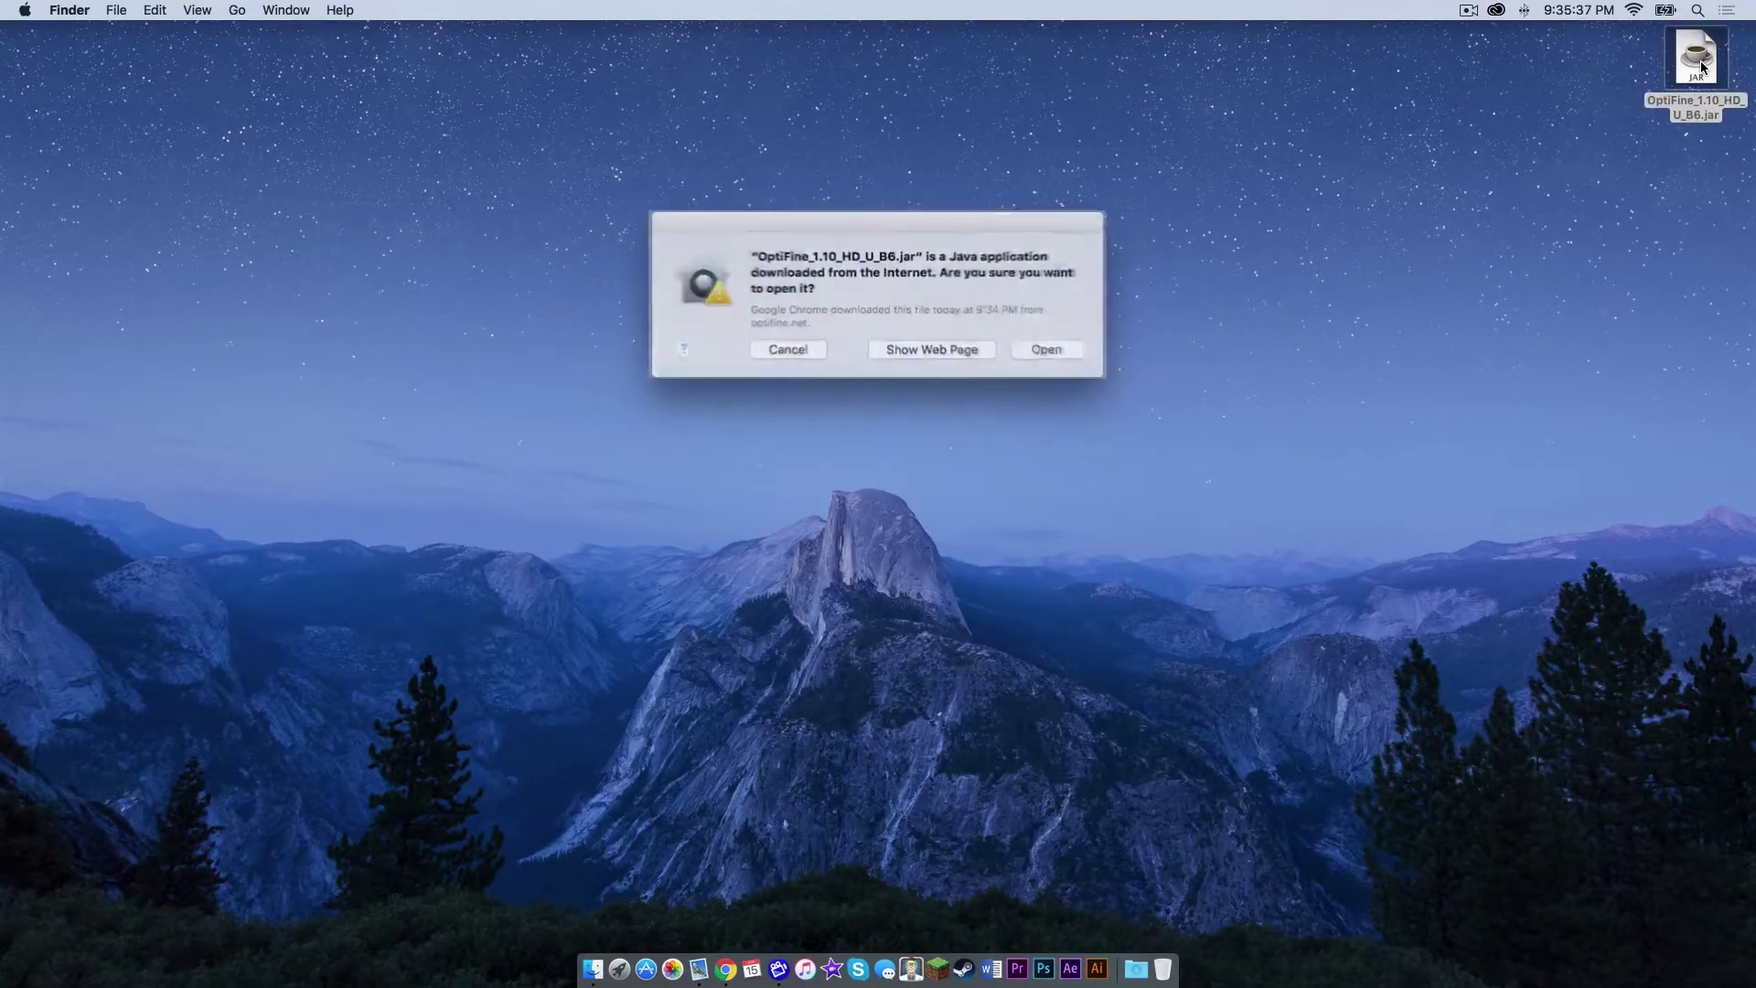
pyautogui.click(1070, 348)
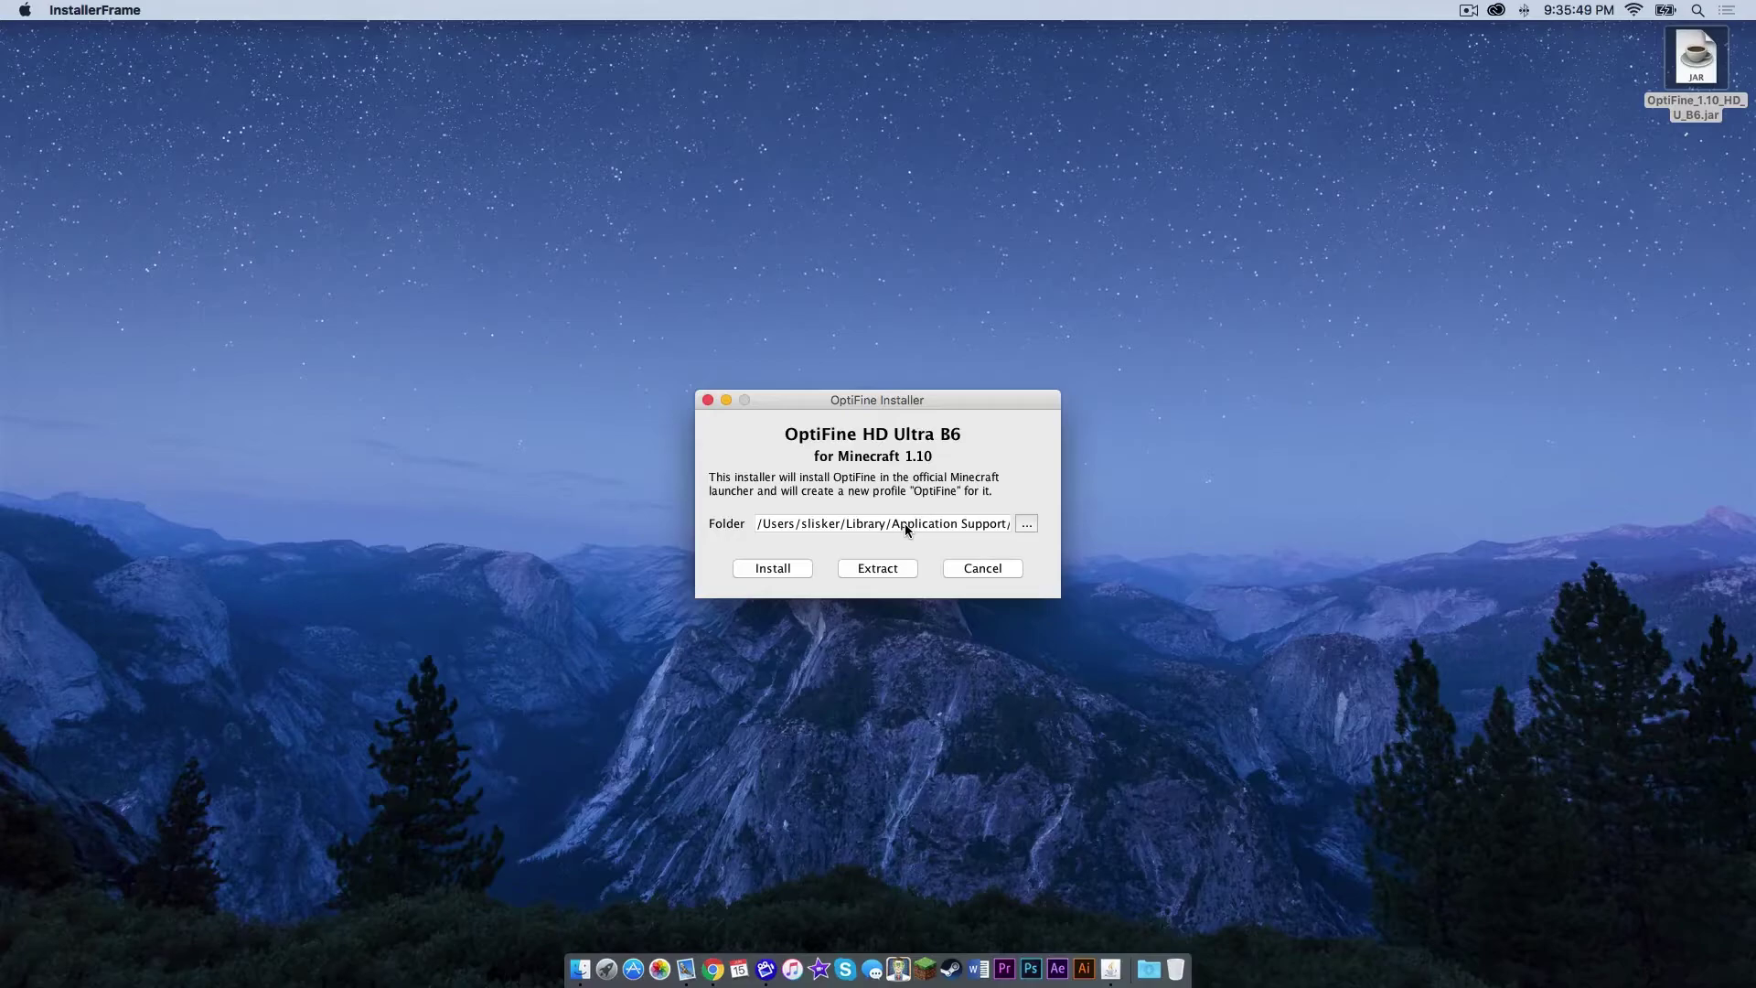
pyautogui.click(760, 569)
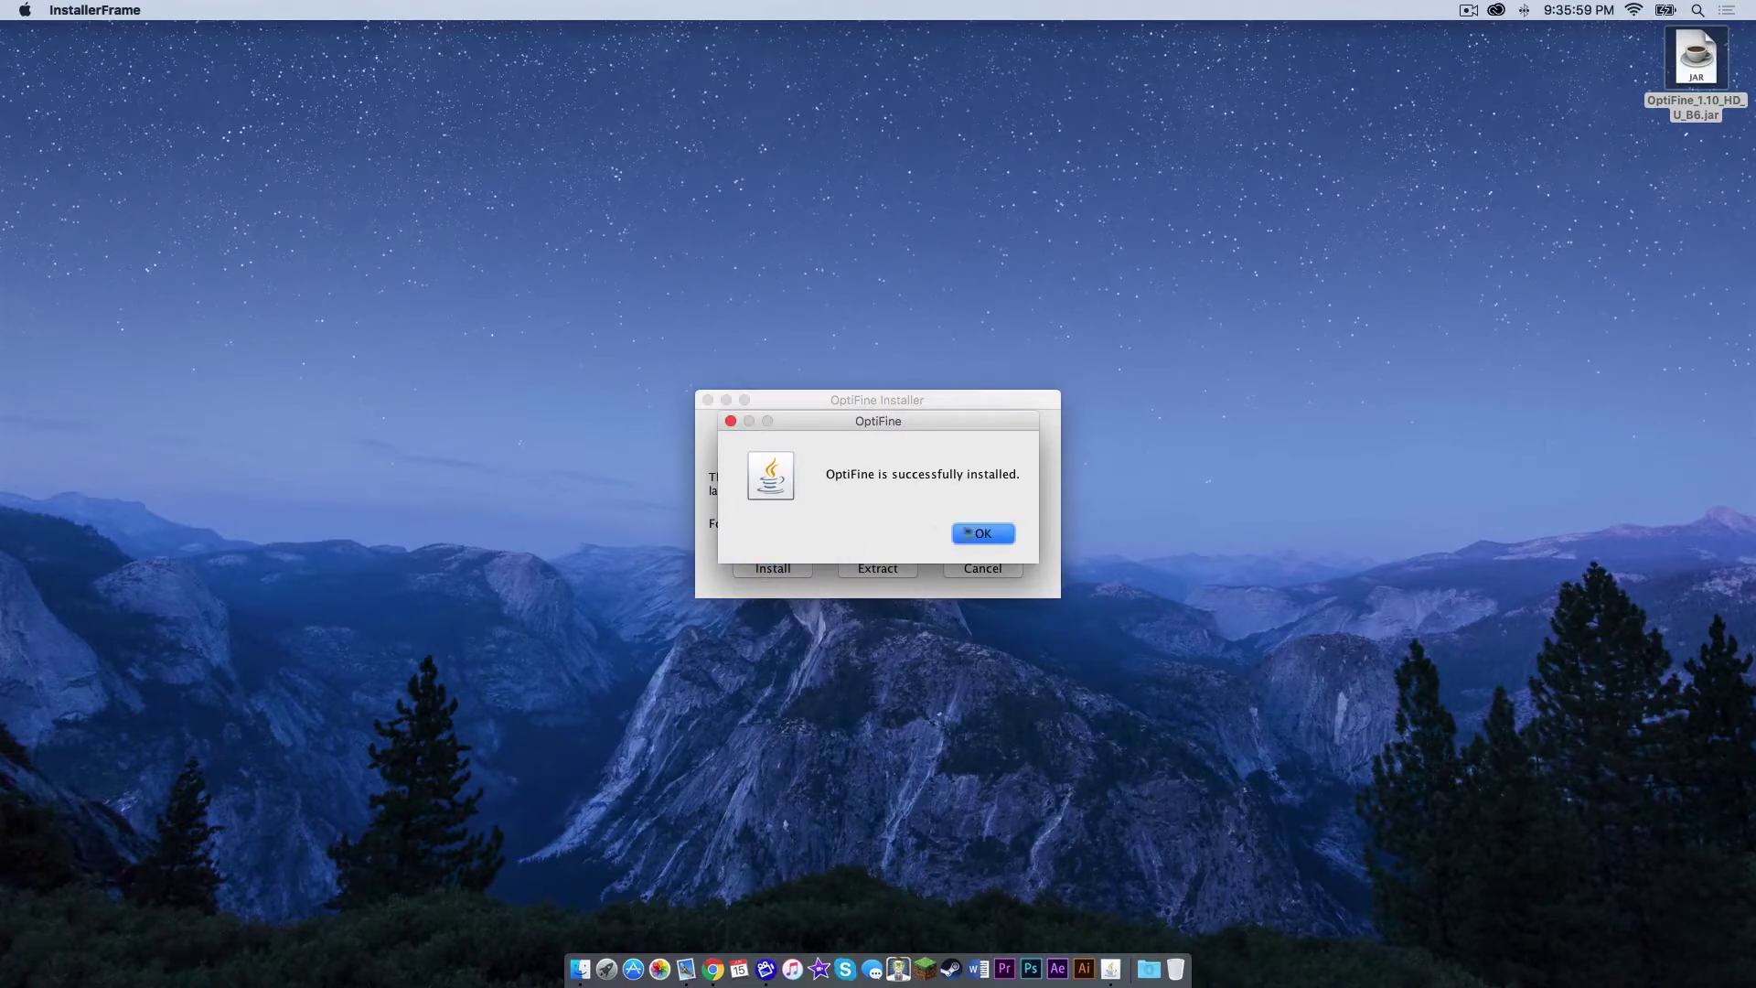
# Dismiss the installer's success message and move the OptiFine jar off the desktop.
pyautogui.click(984, 535)
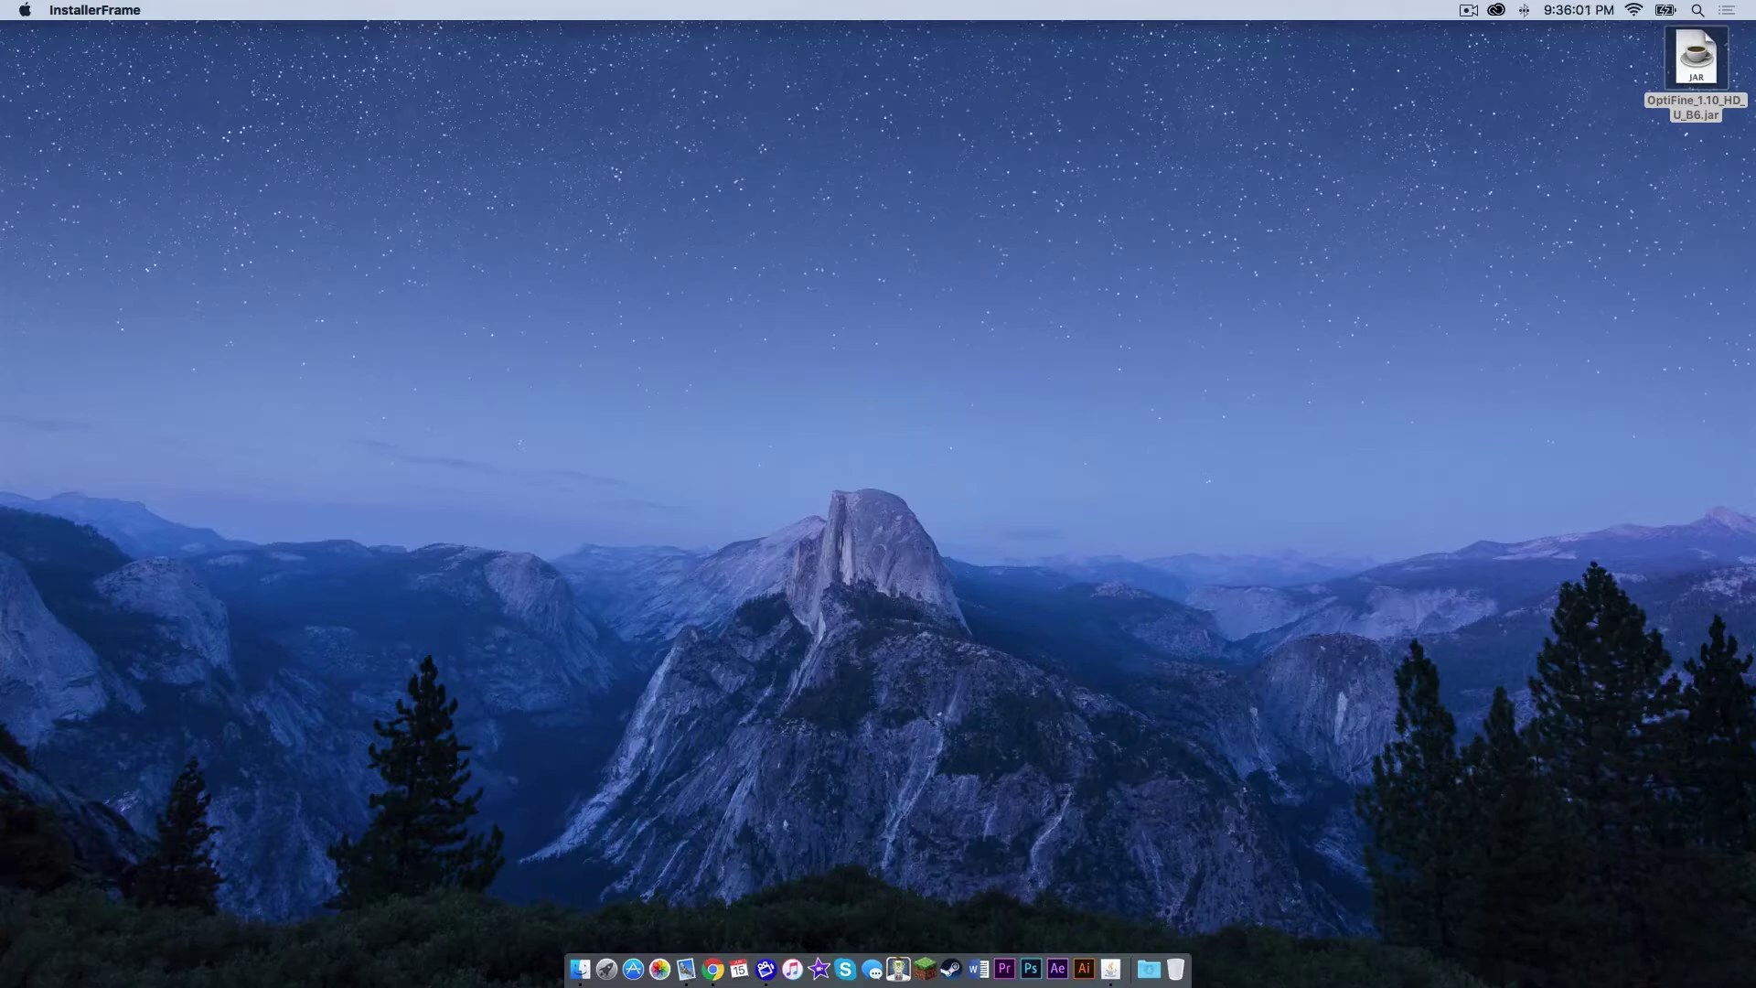
pyautogui.click(1696, 57)
pyautogui.moveTo(1696, 57); pyautogui.dragTo(1150, 955)
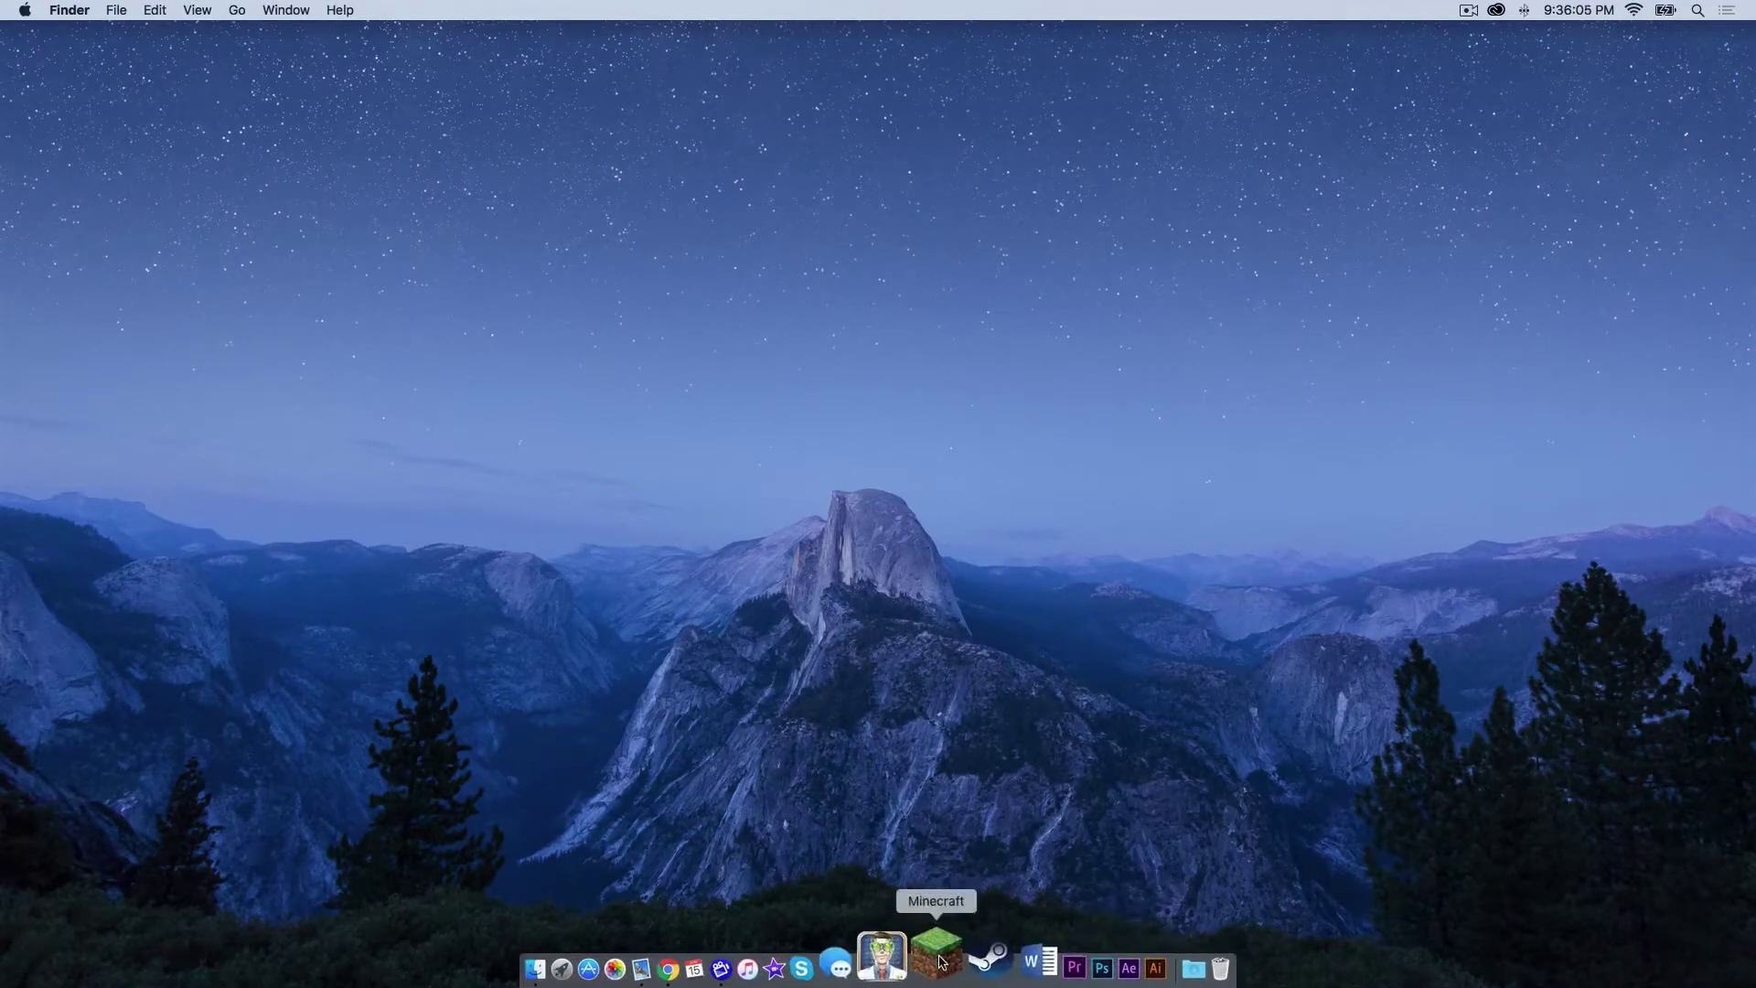
# Launch Minecraft Launcher, choose the OptiFine profile, and play.
pyautogui.click(940, 962)
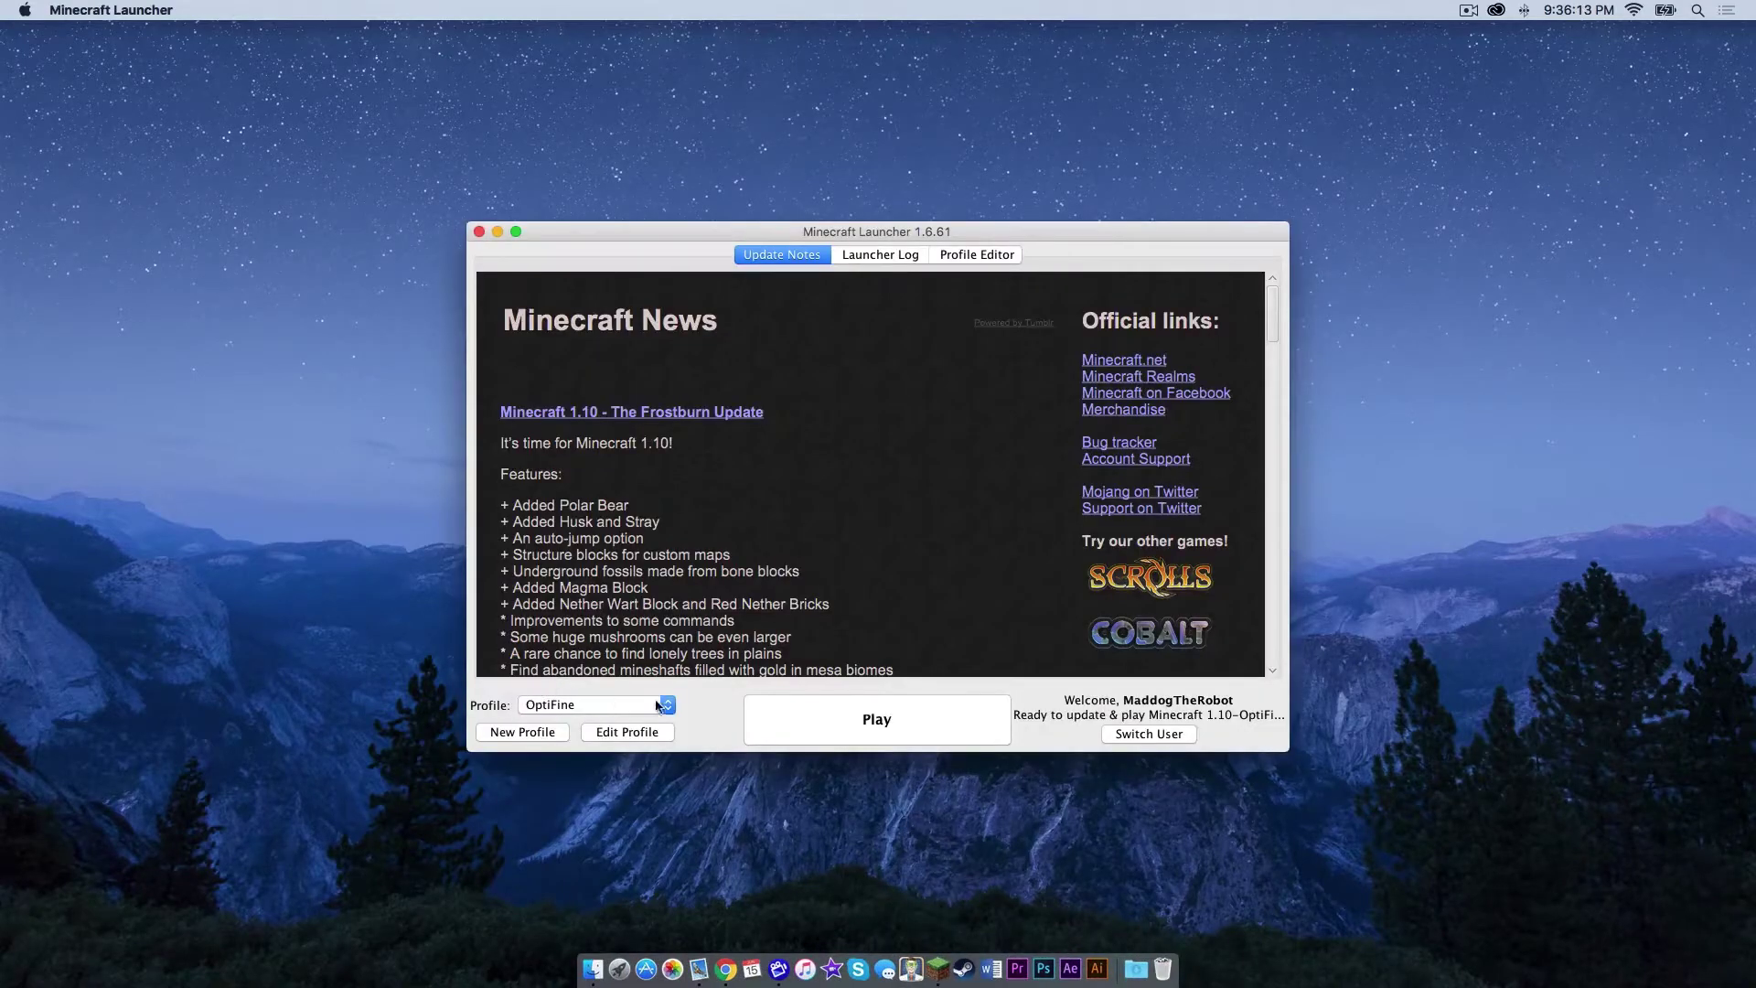
pyautogui.click(563, 705)
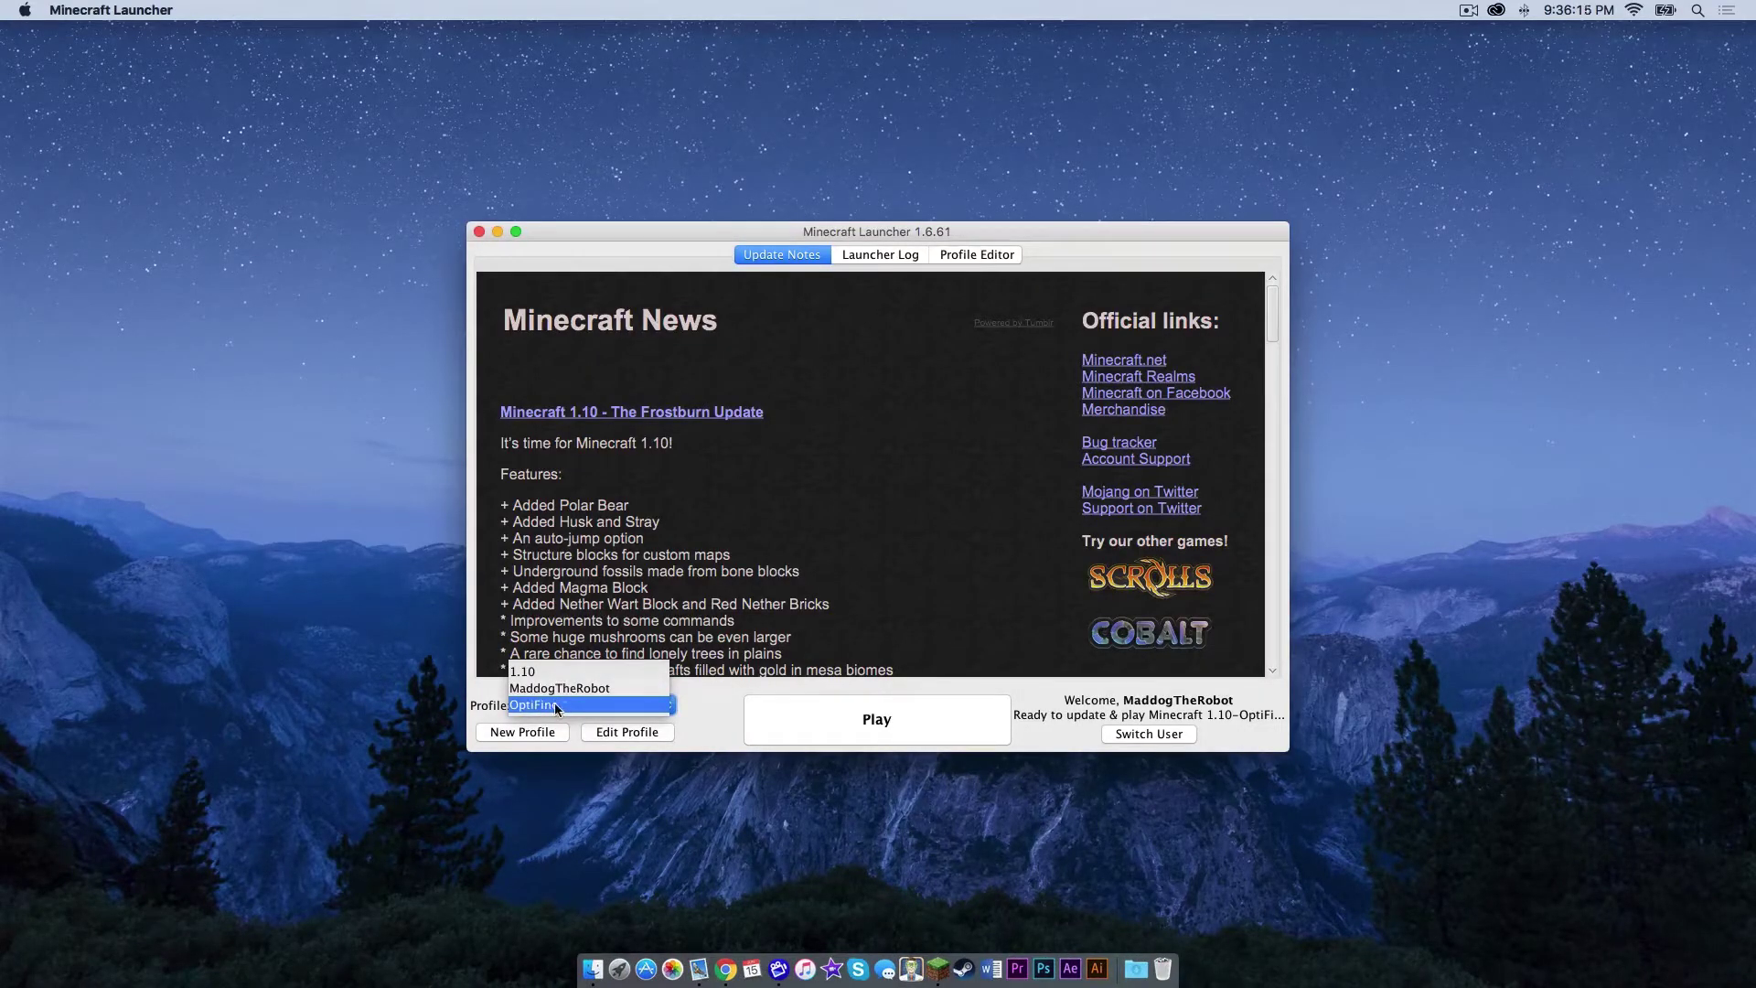
pyautogui.click(557, 706)
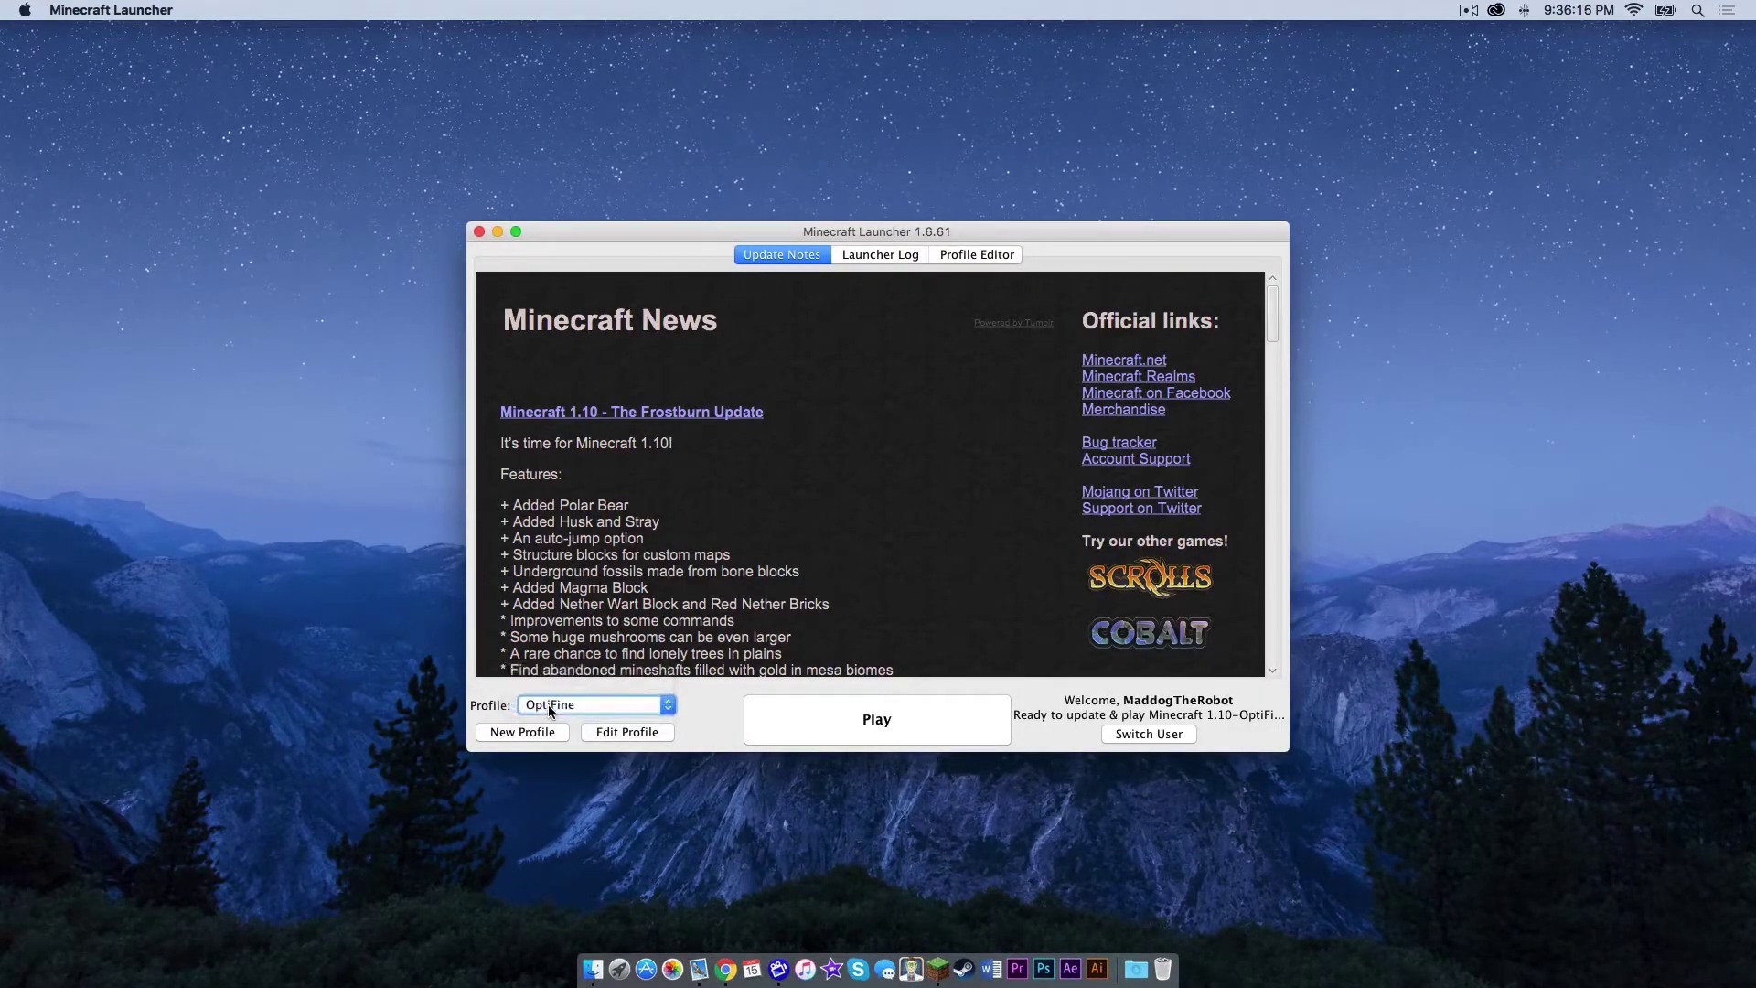
pyautogui.click(864, 734)
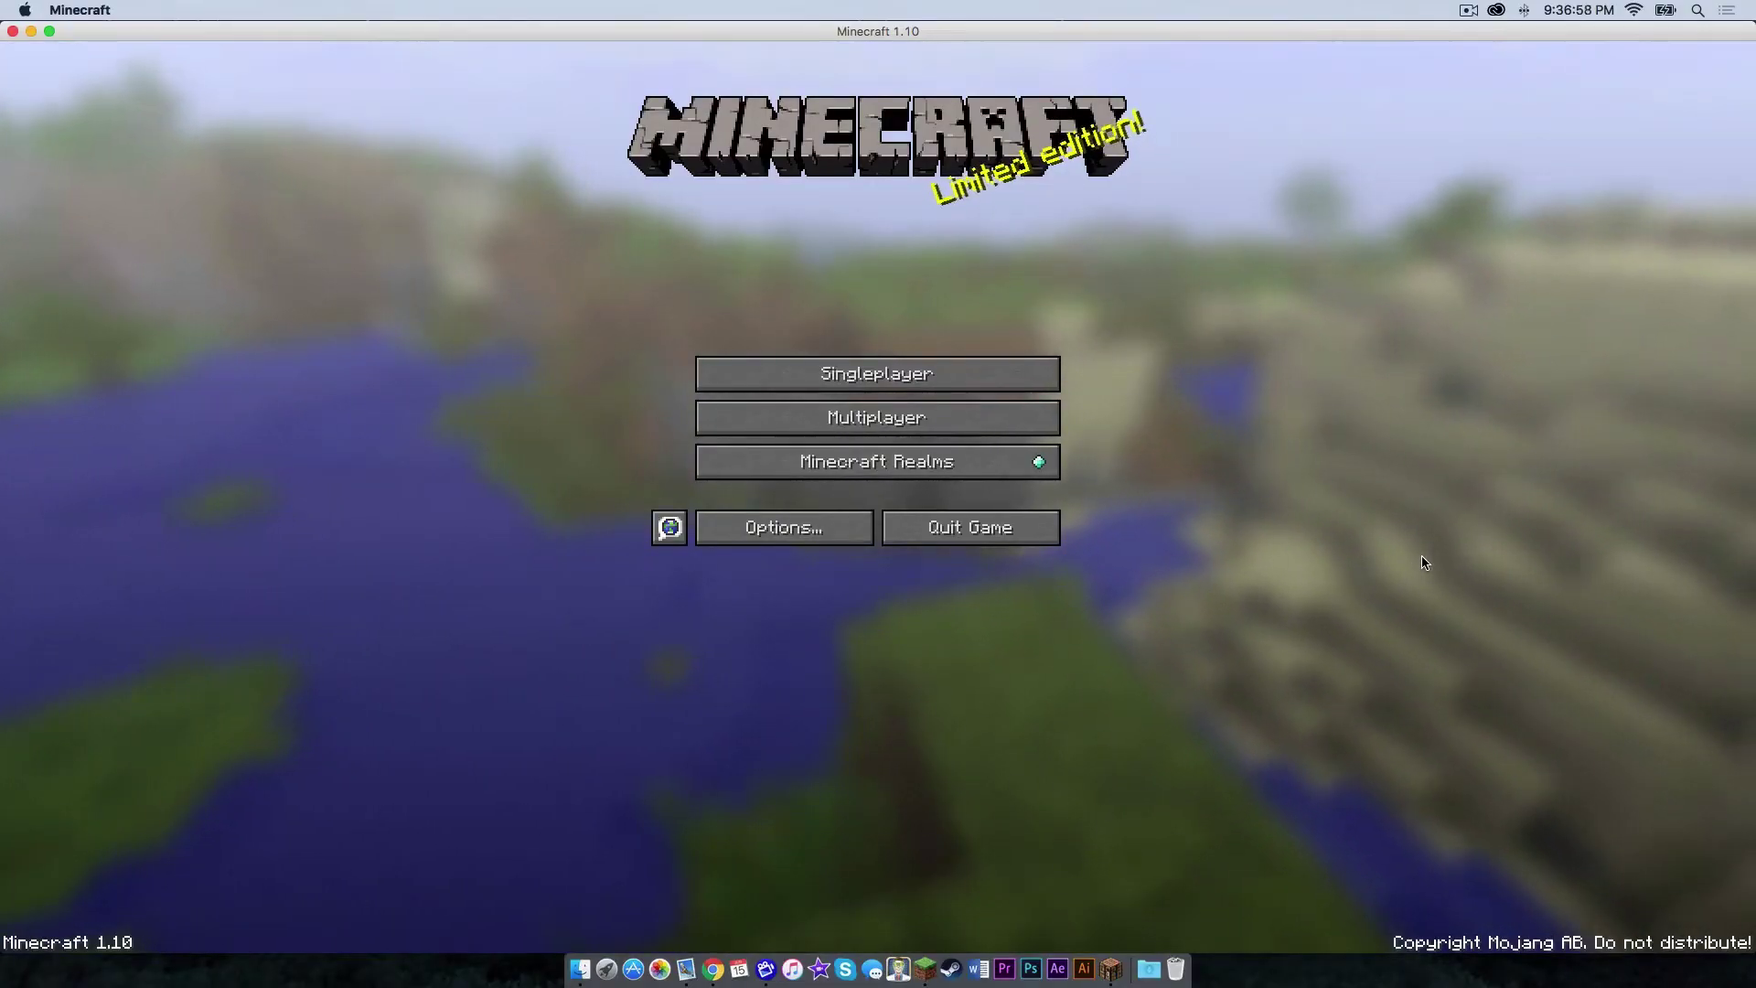
pyautogui.click(707, 536)
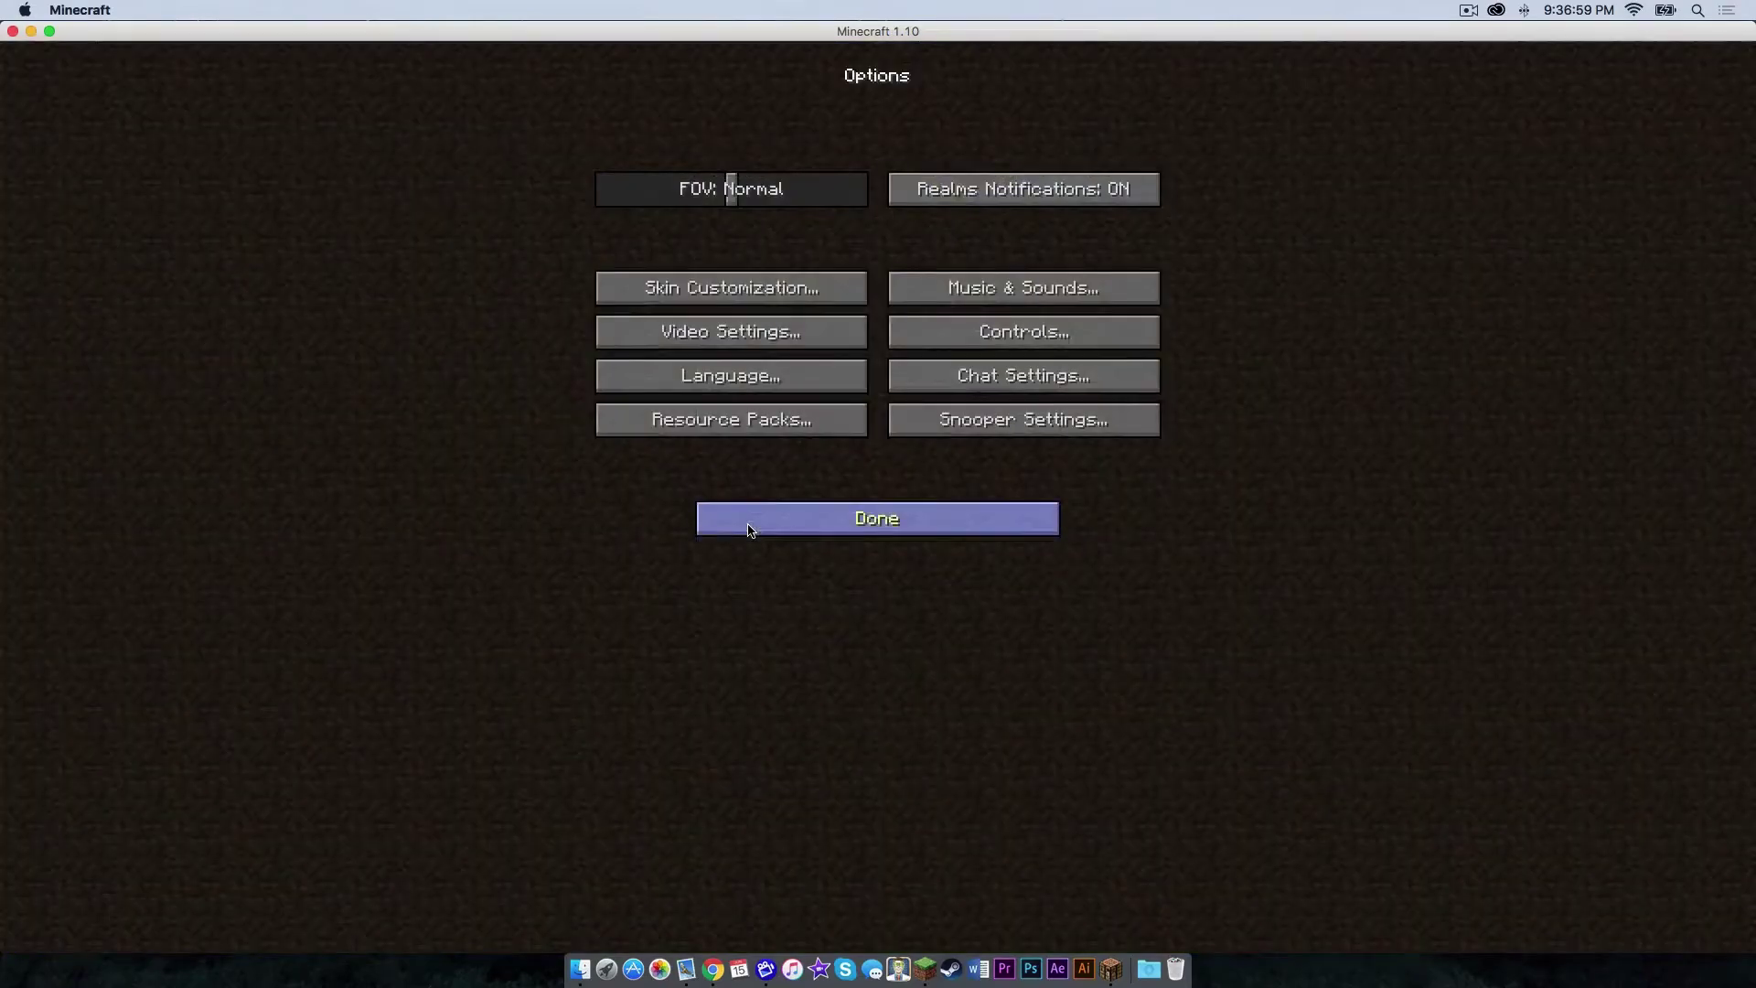
pyautogui.click(732, 345)
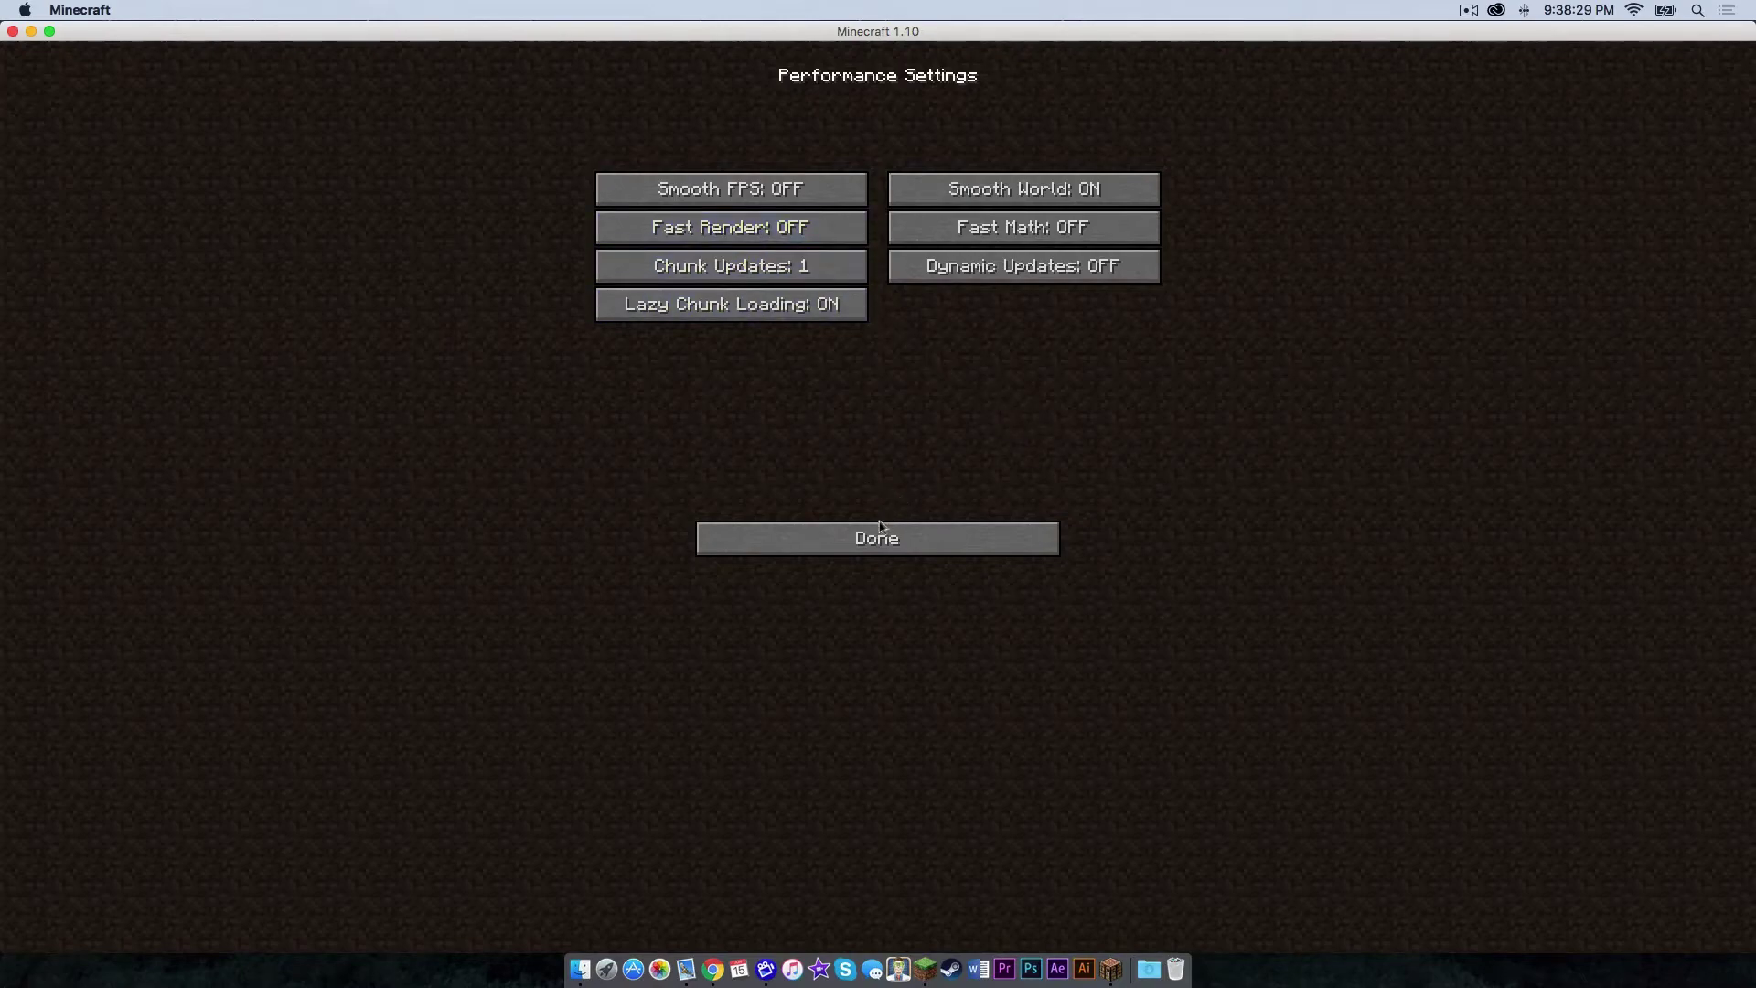
pyautogui.click(906, 538)
pyautogui.click(980, 457)
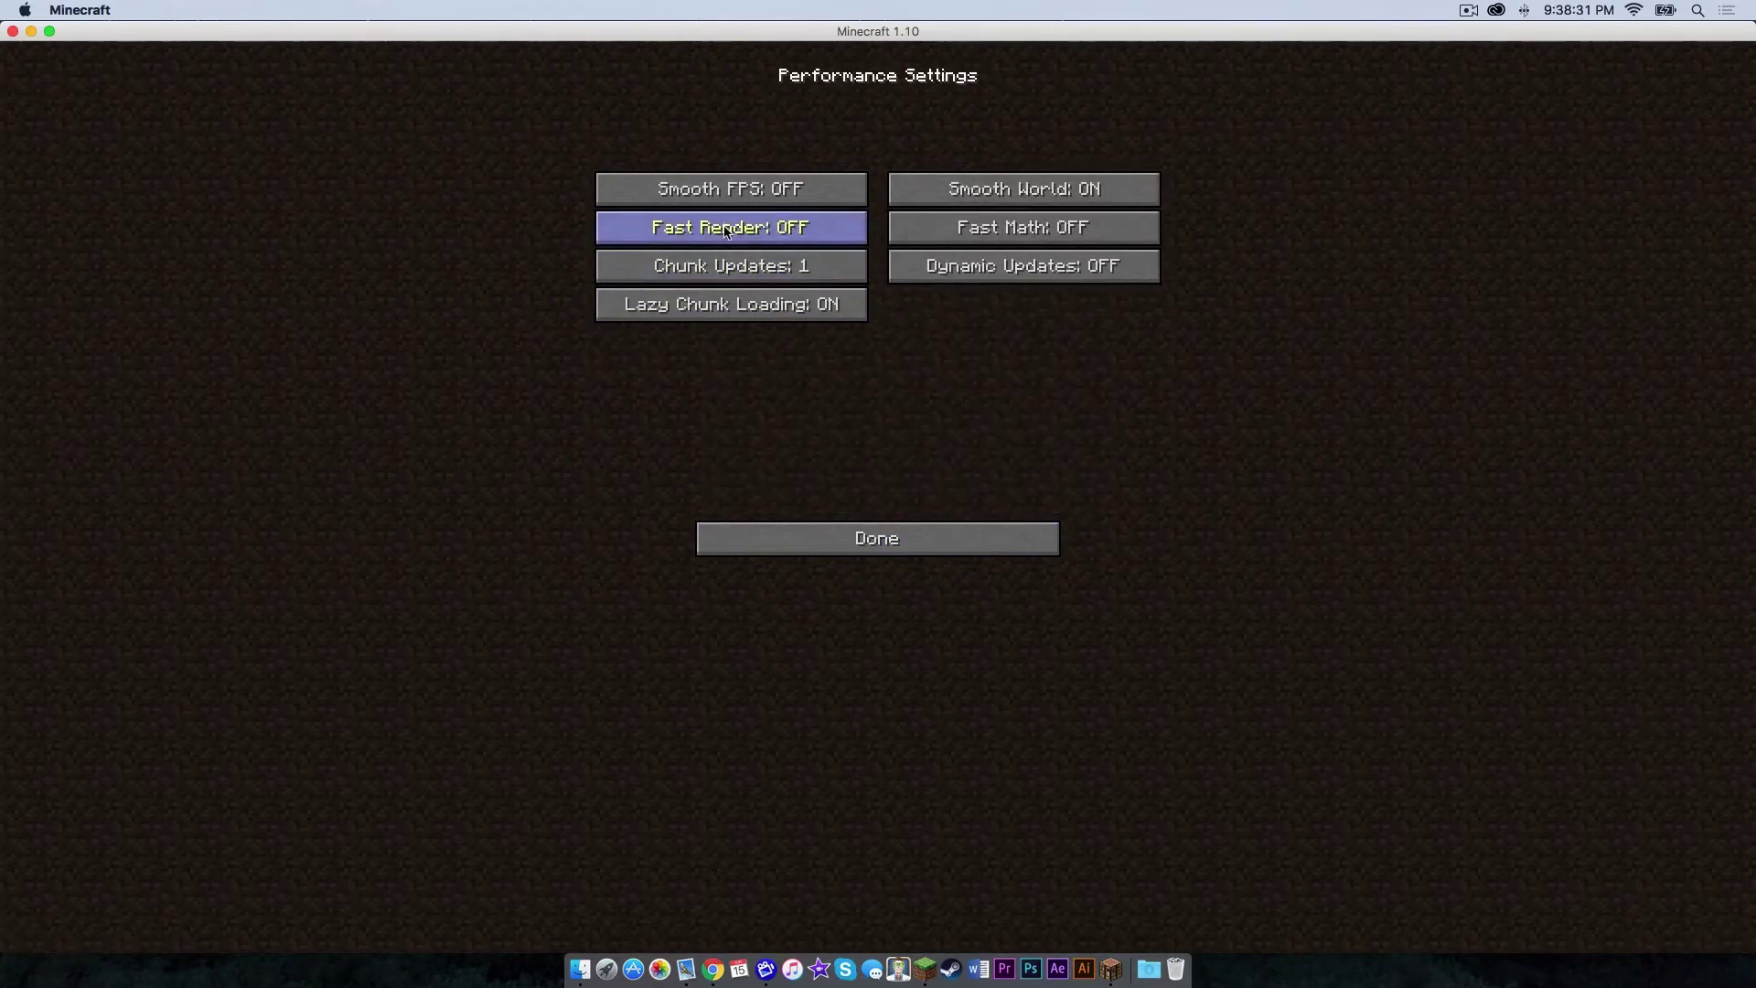
pyautogui.click(828, 545)
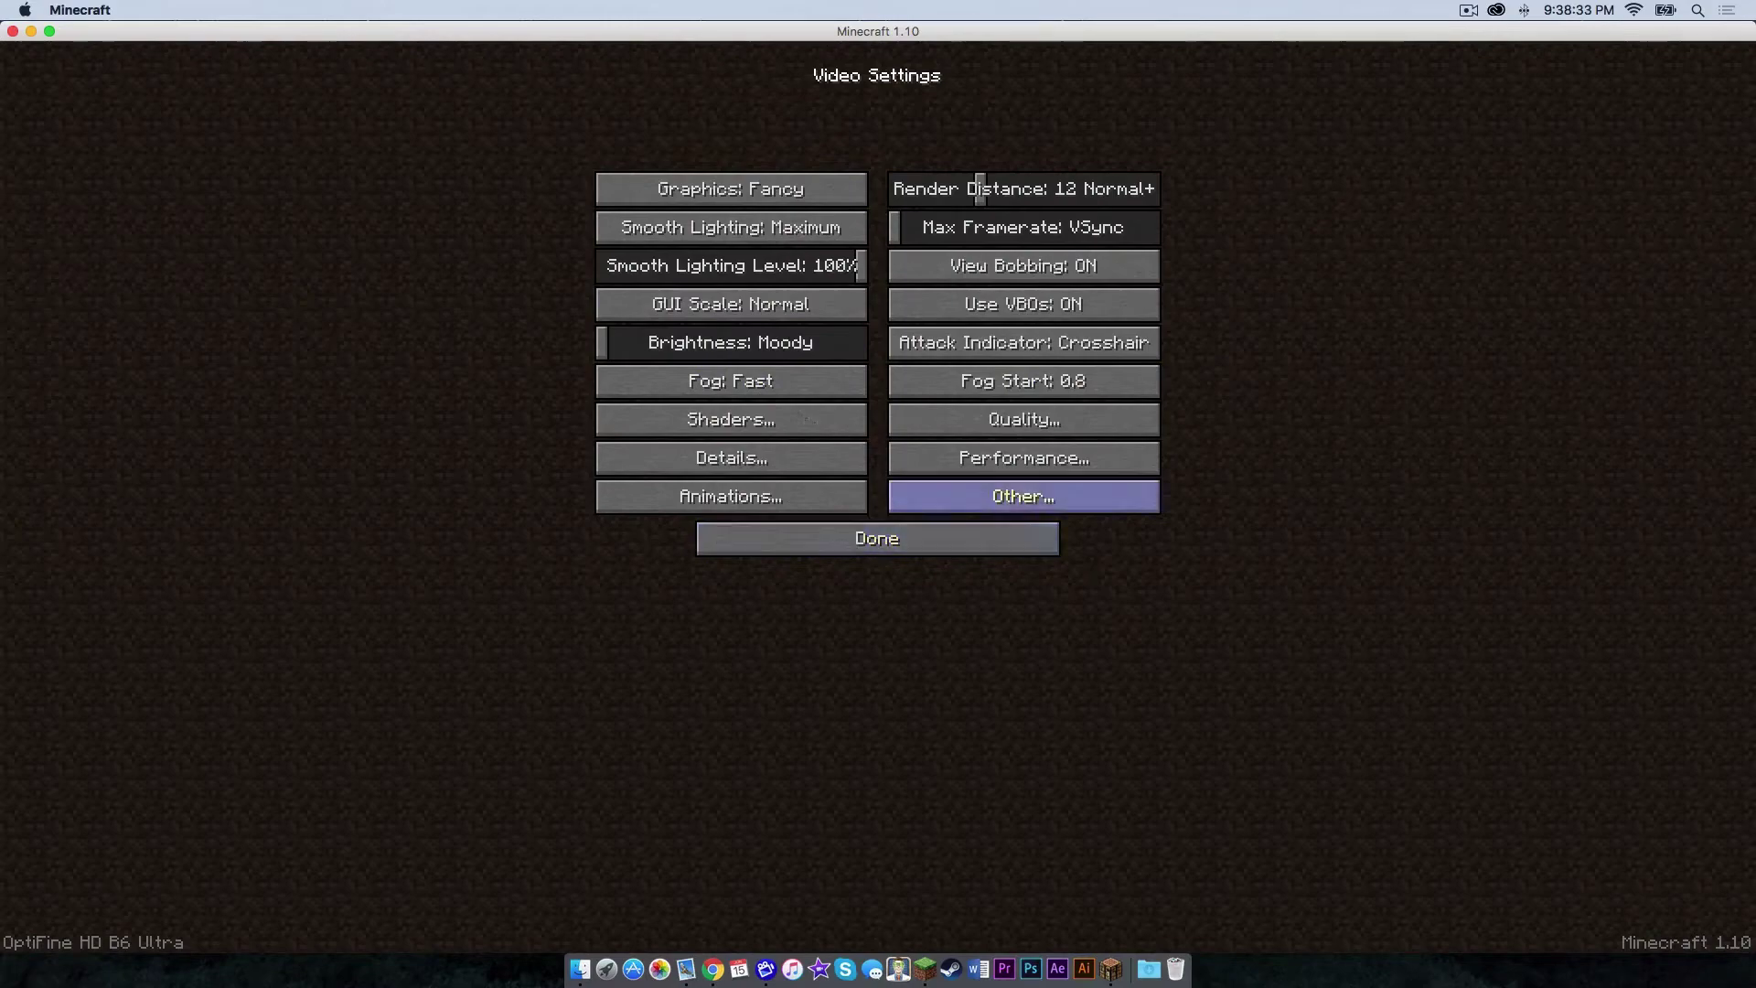
pyautogui.click(695, 417)
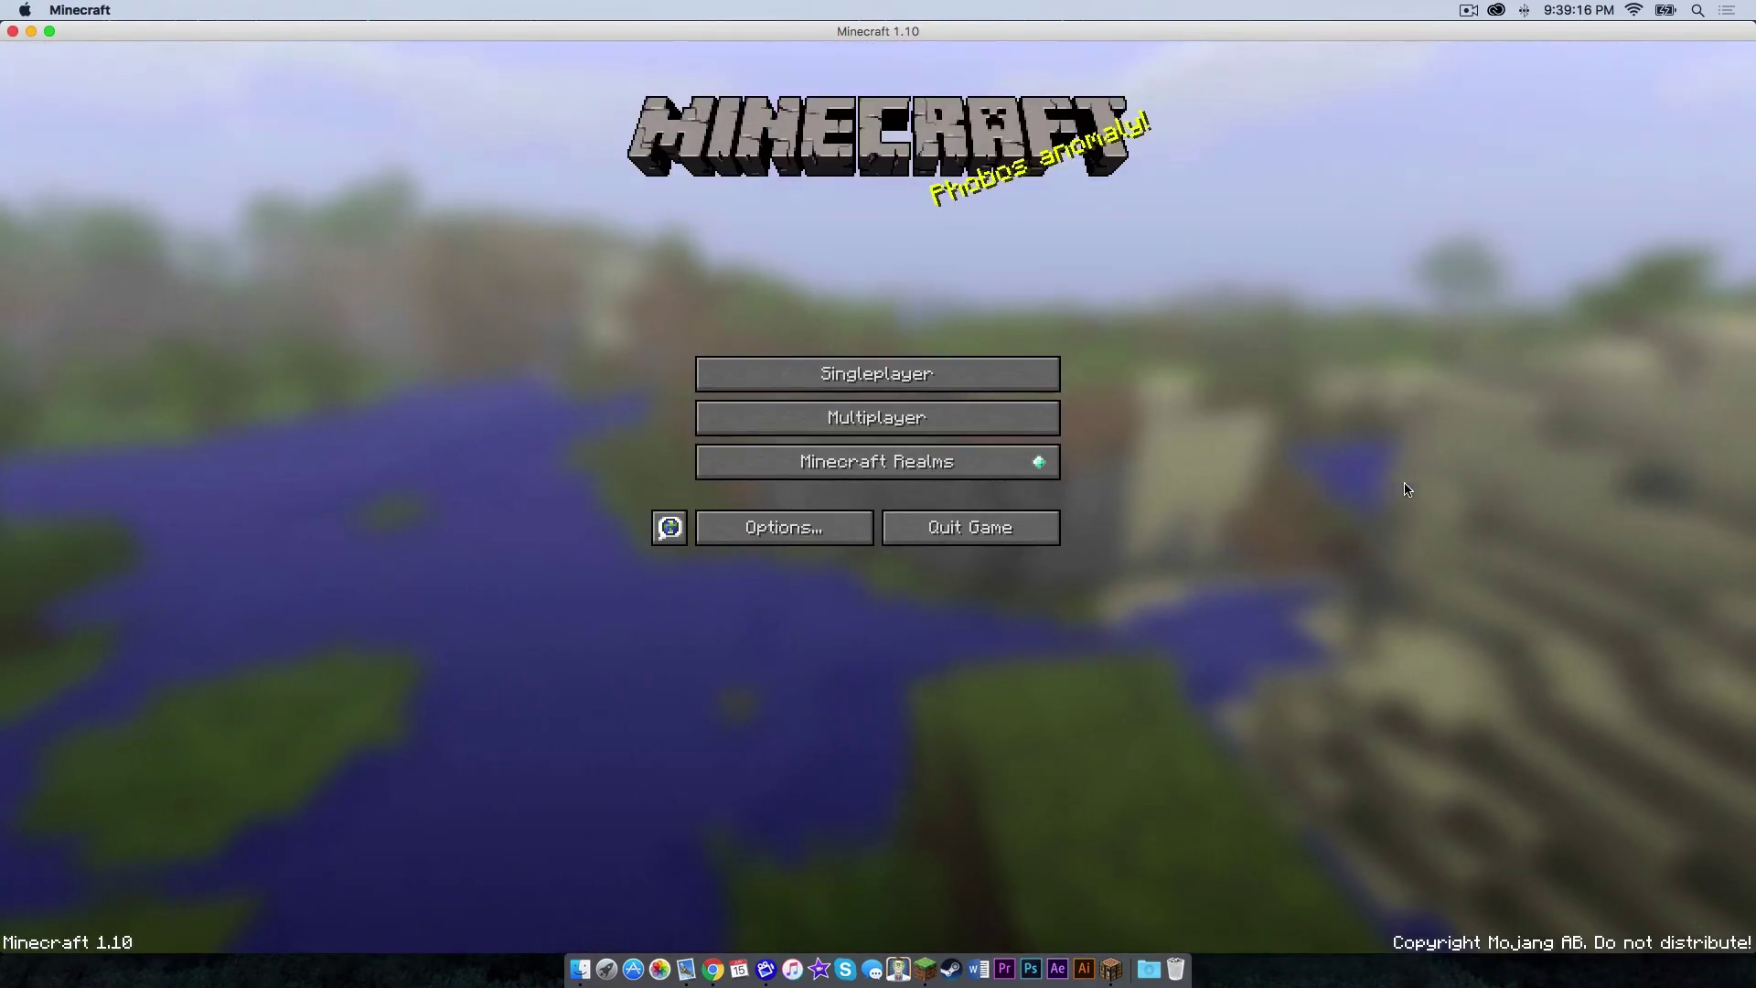
# Create a new Creative-mode singleplayer world and load into it.
pyautogui.click(854, 373)
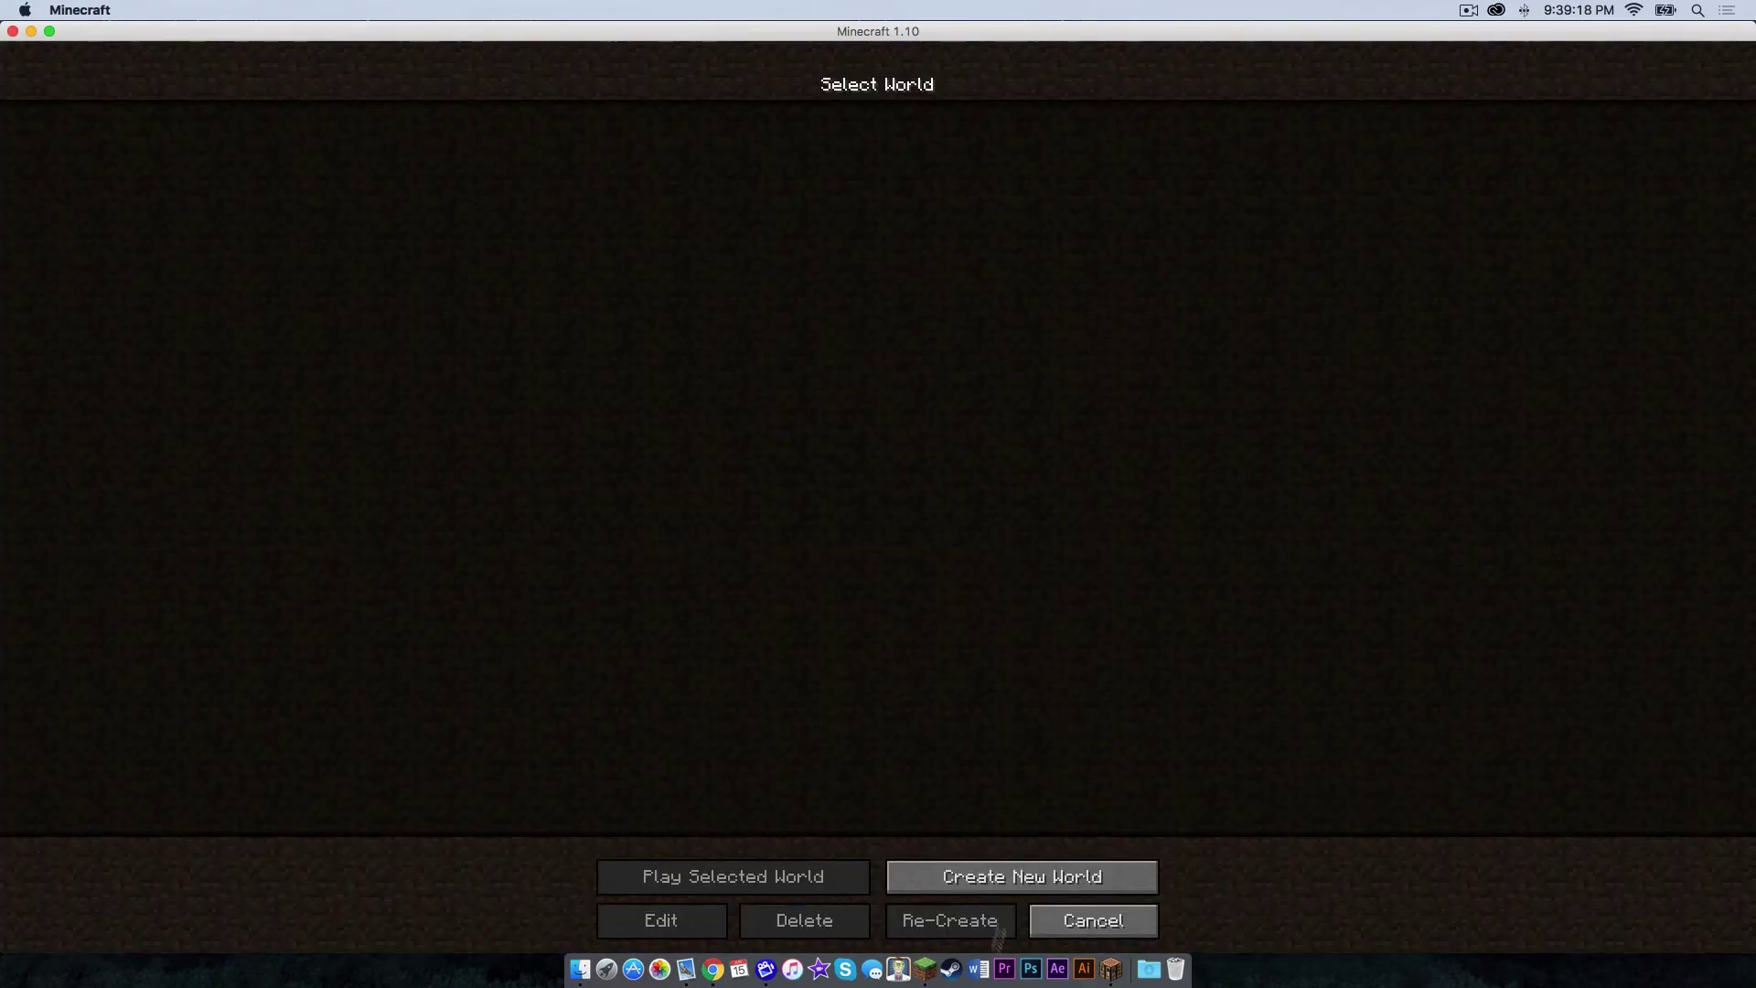
pyautogui.click(1009, 864)
pyautogui.click(858, 275)
pyautogui.click(857, 274)
pyautogui.click(766, 916)
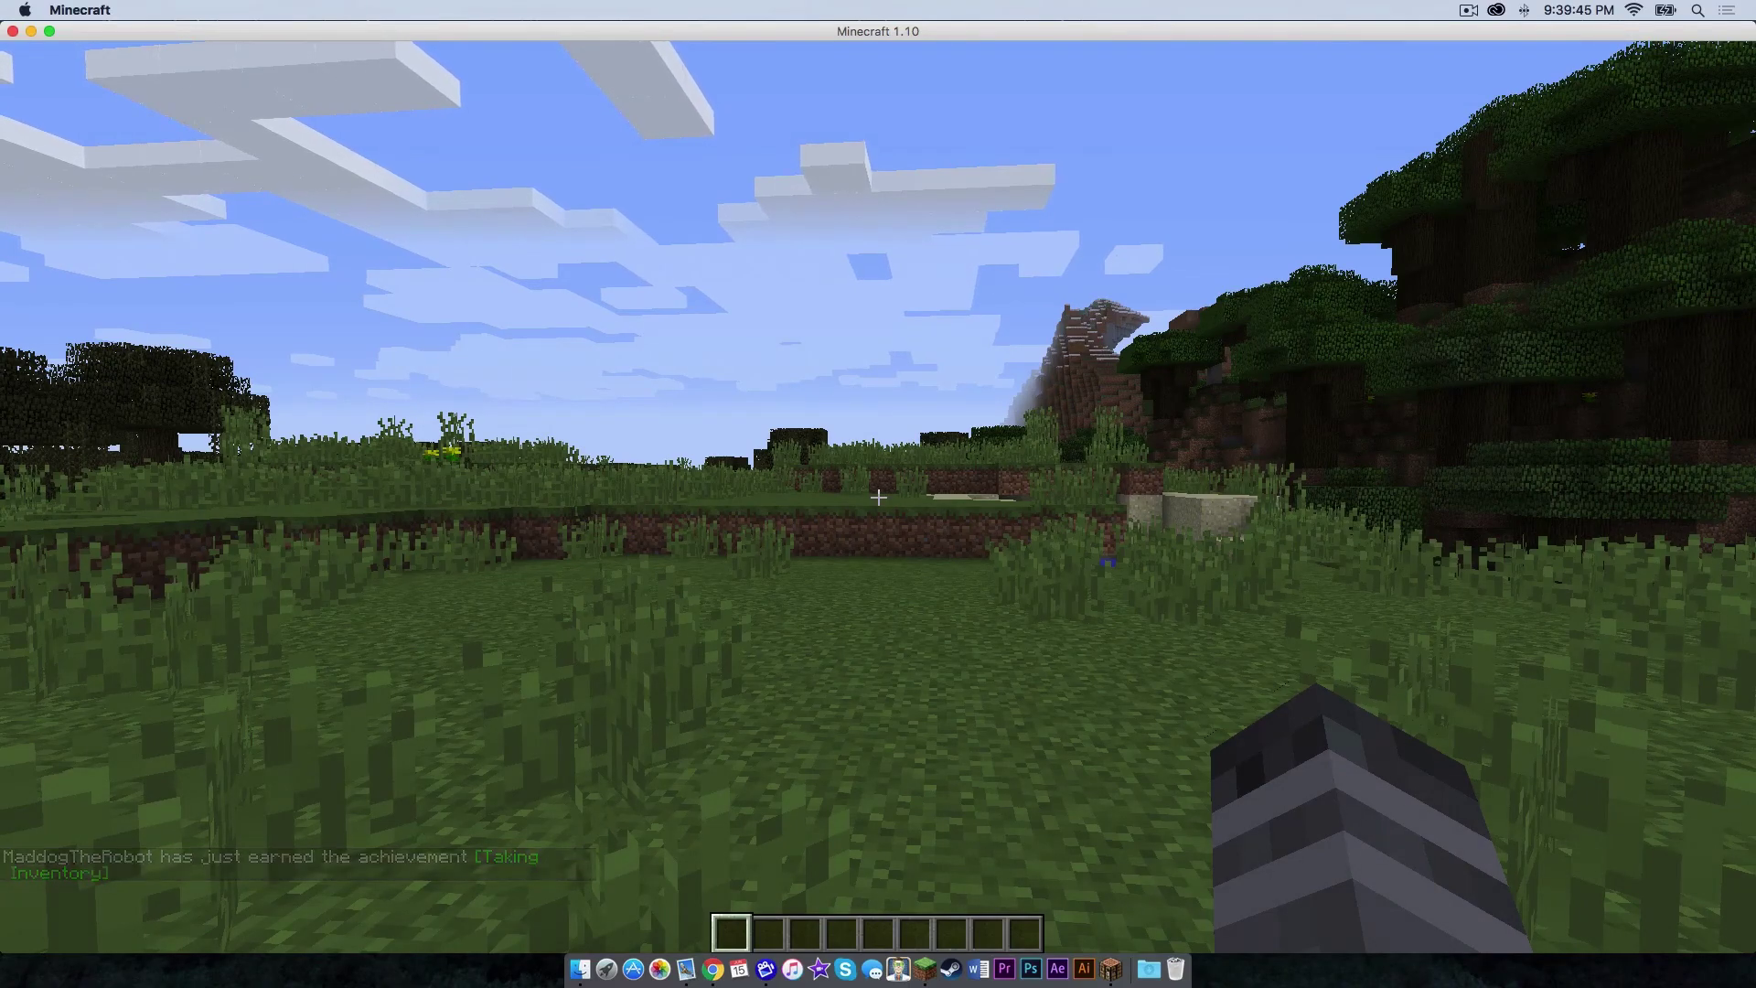
# Check the OptiFine Video Settings in the pause menu's Options, then return to the game.
pyautogui.press('Escape')
pyautogui.click(816, 439)
pyautogui.click(767, 344)
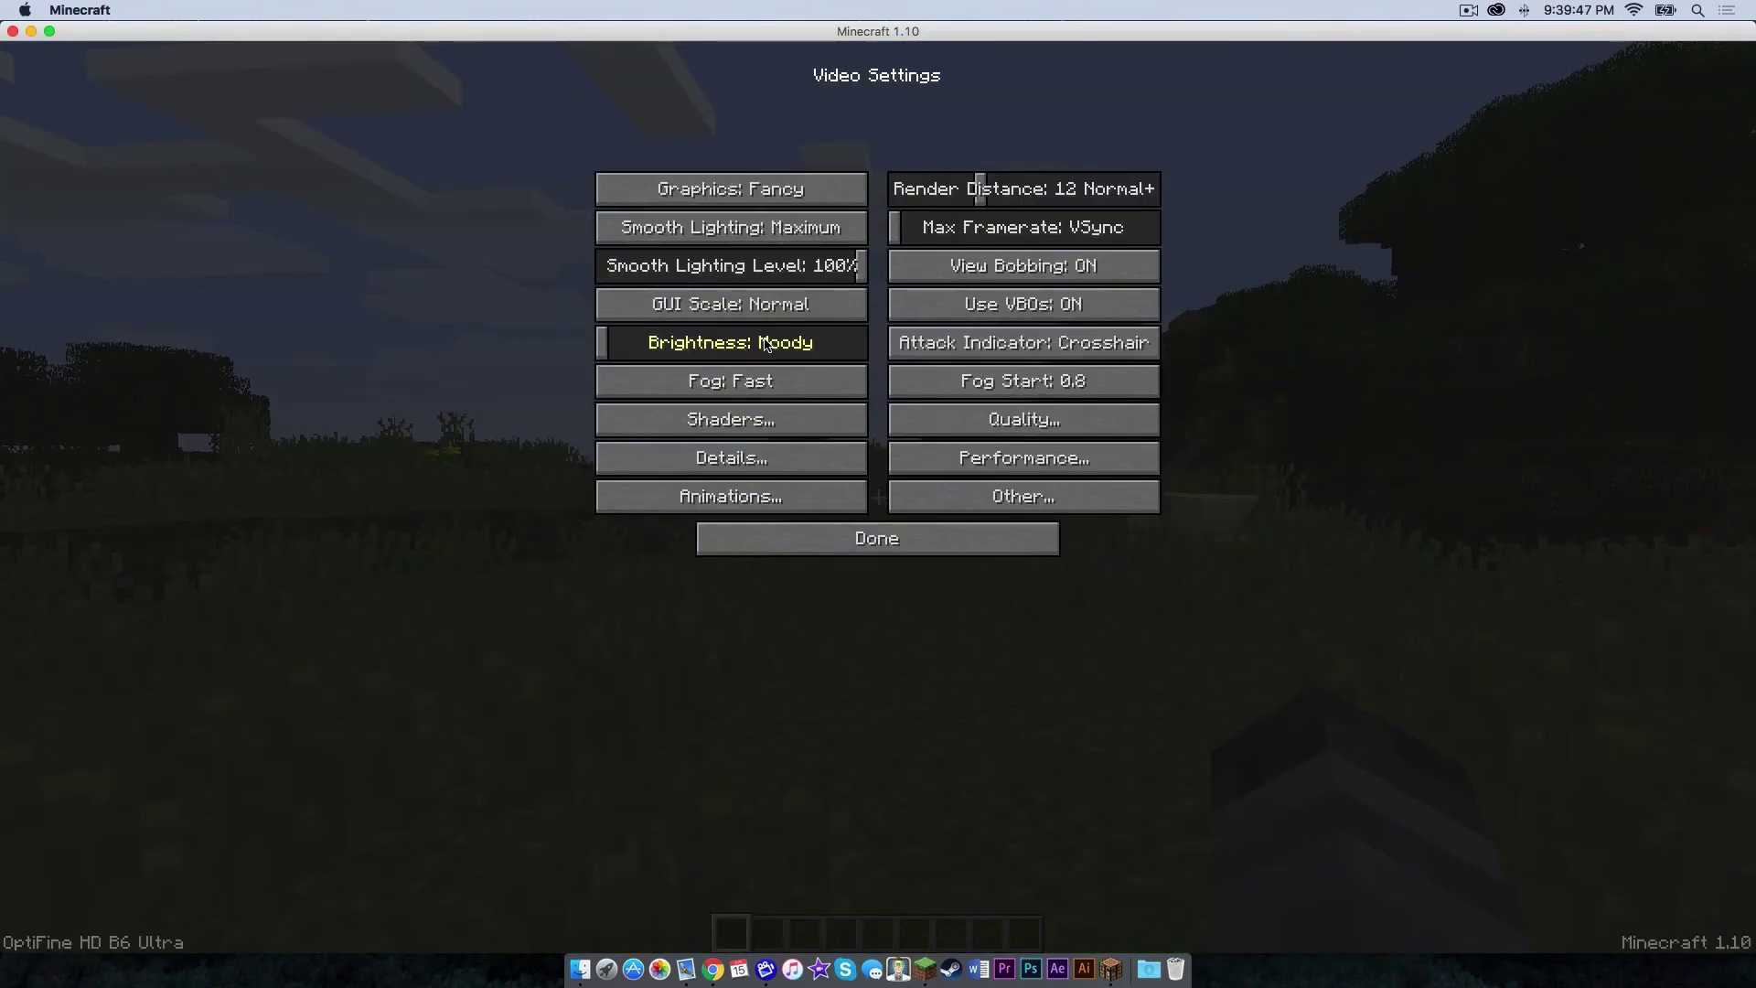
pyautogui.press('Escape')
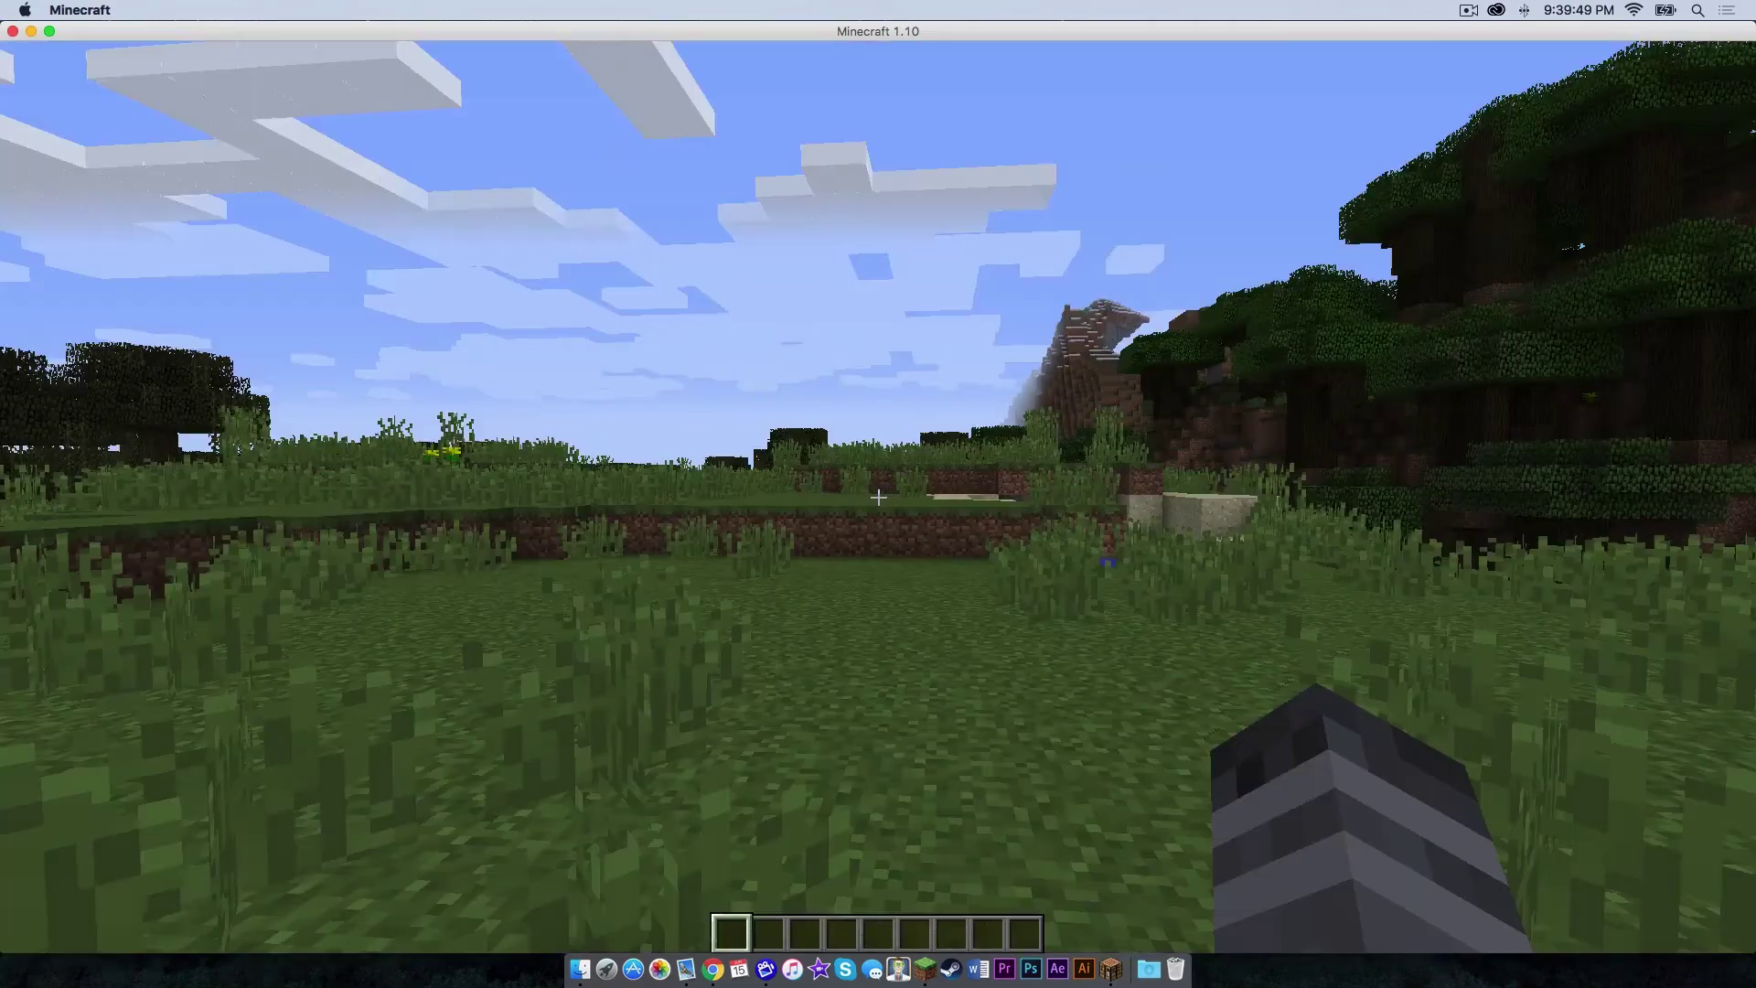